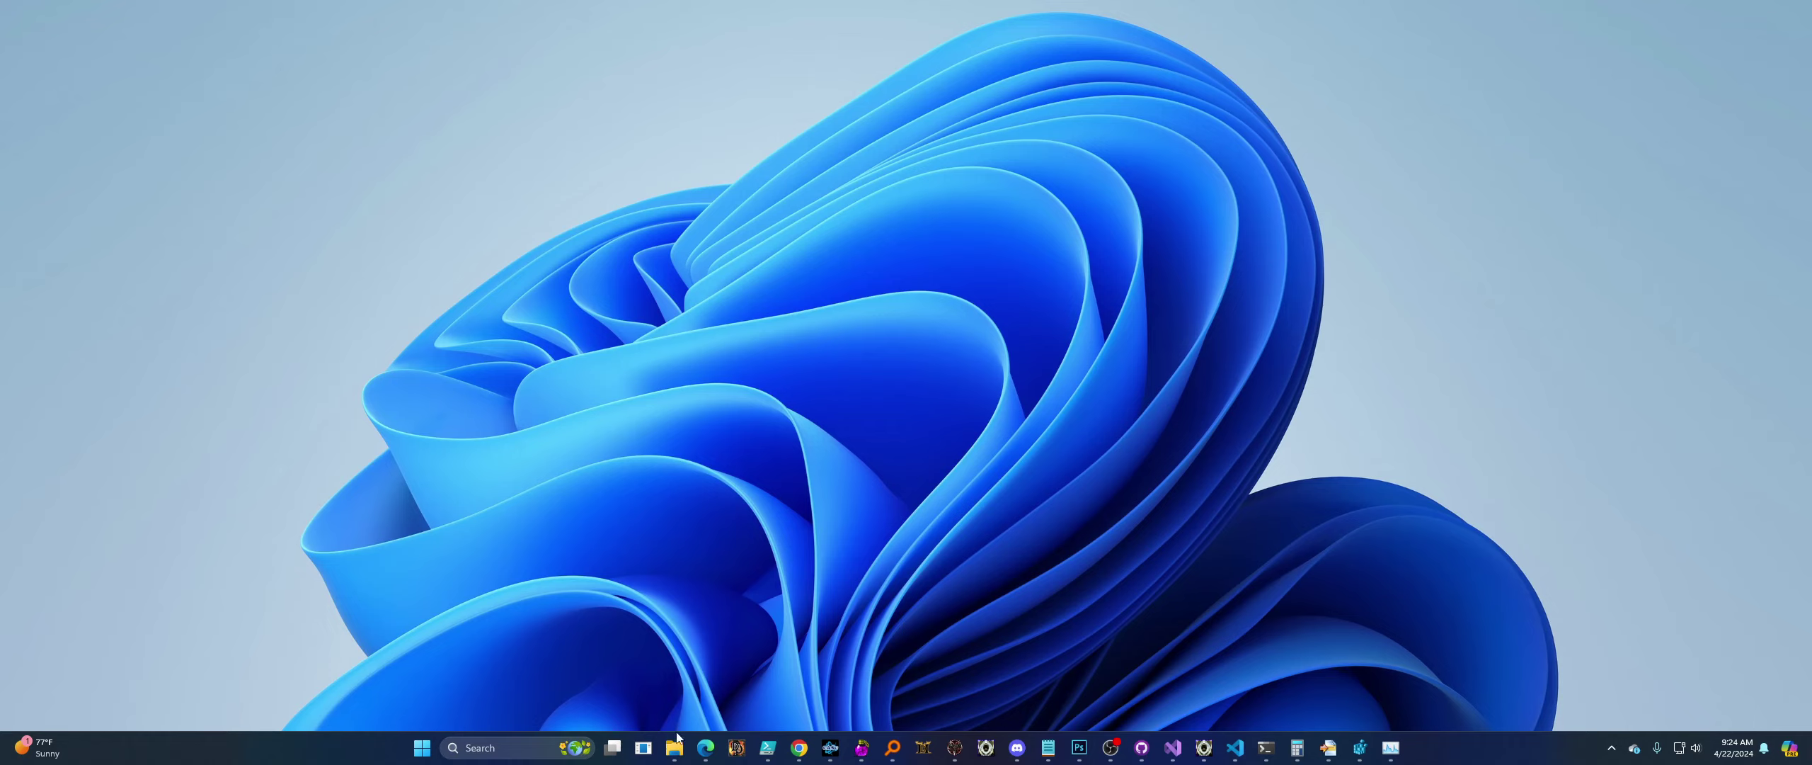
Launch D2RBackupBuddy.exe from the net7.0-windows folder, minimize the folder window, and place Backup Buddy near the middle of the desktop.
mouse_move(674, 747)
left_click(743, 687)
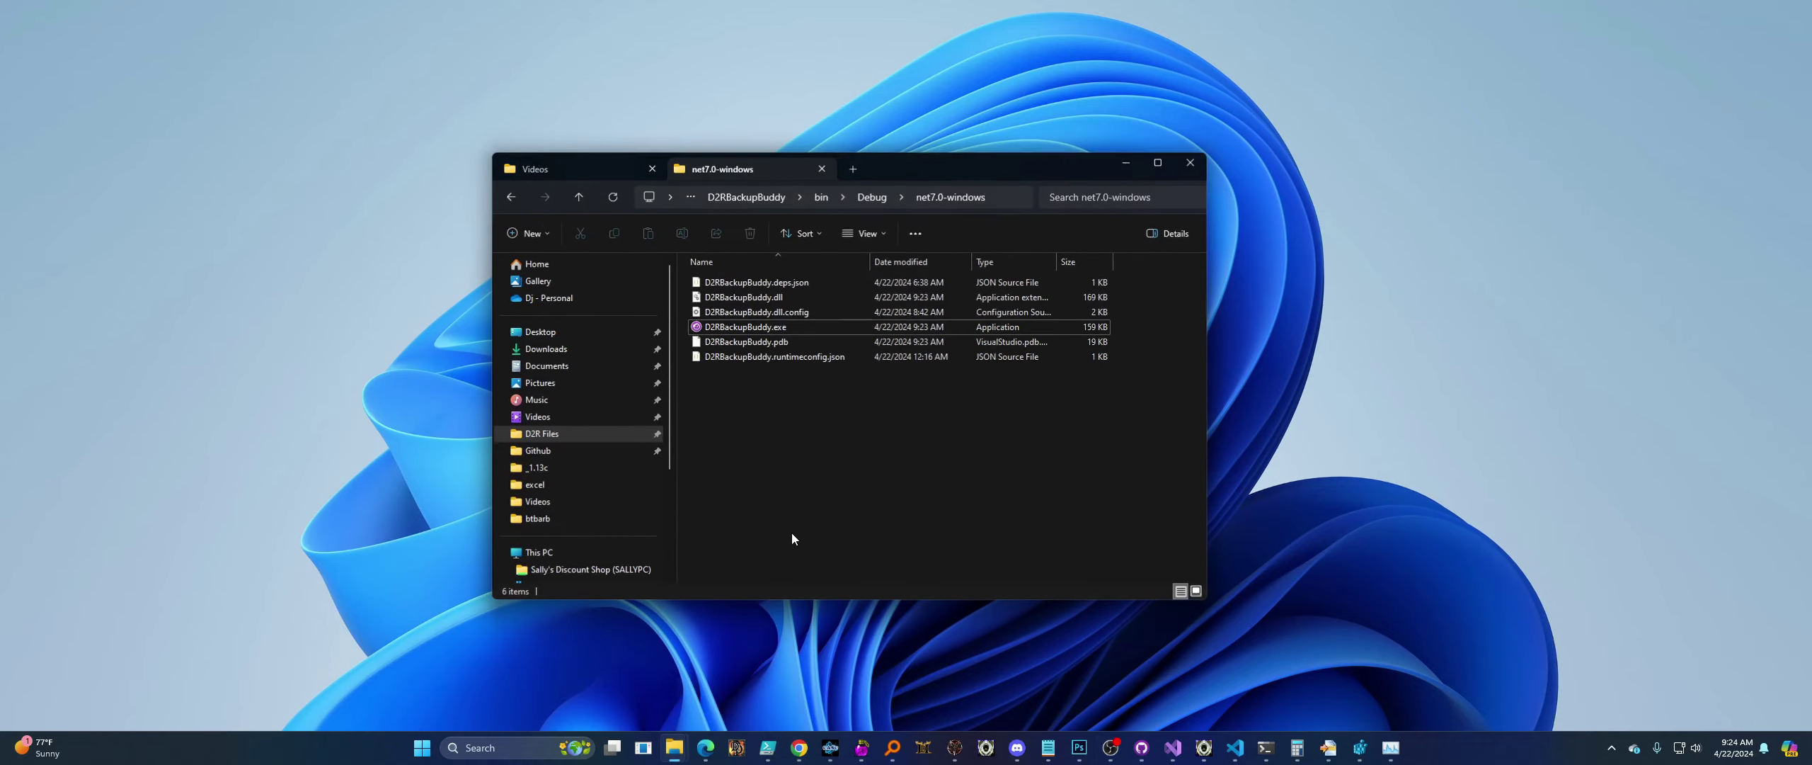
left_click(749, 330)
left_click(1126, 161)
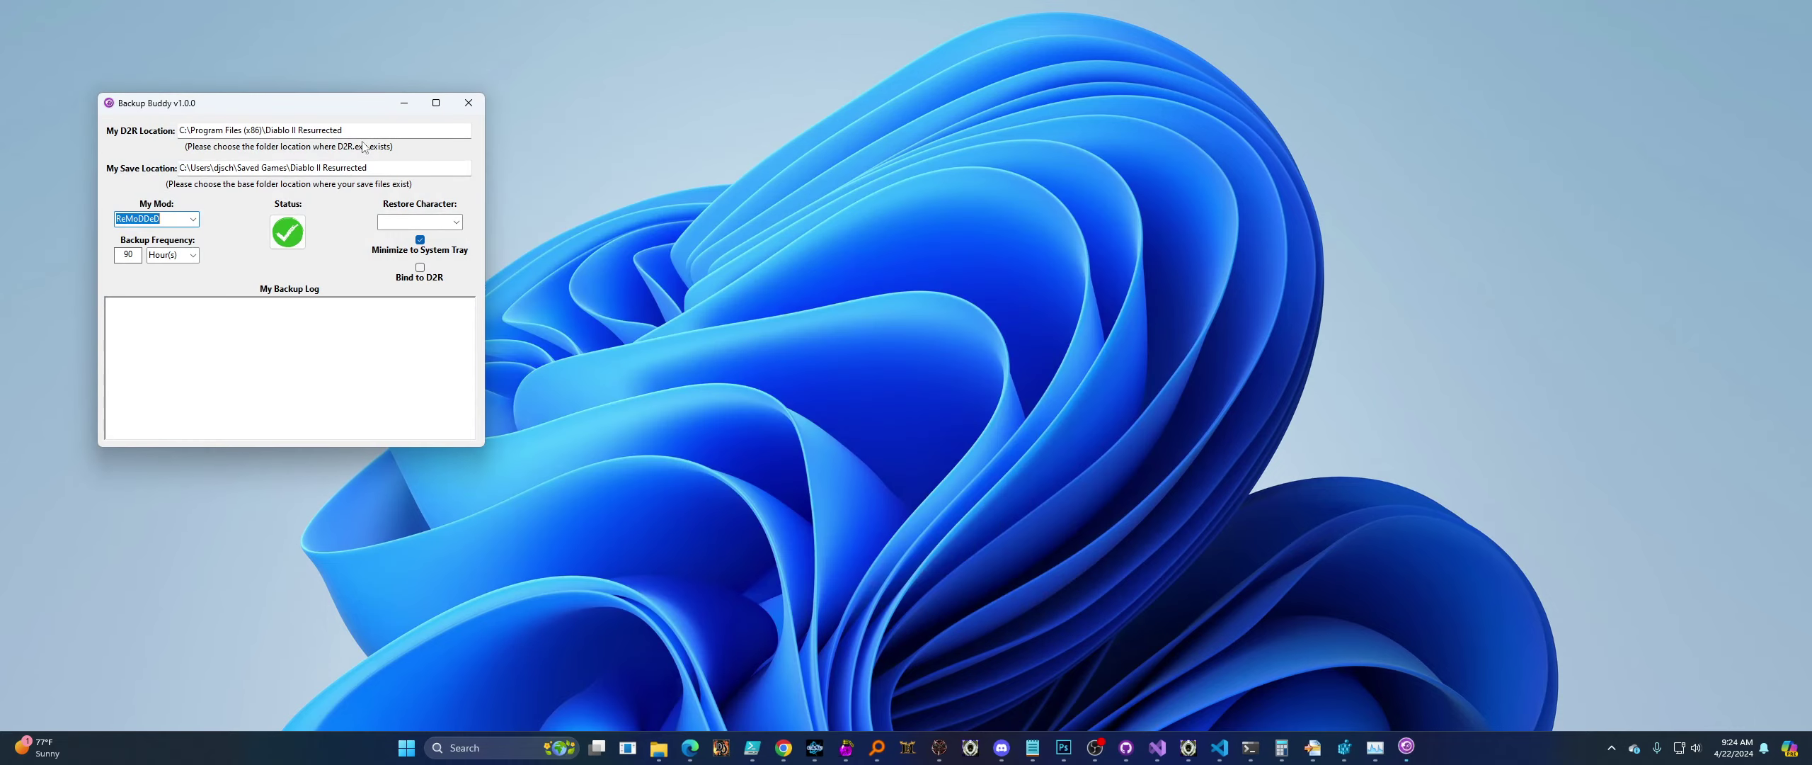
left_click_drag(287, 106, 952, 170)
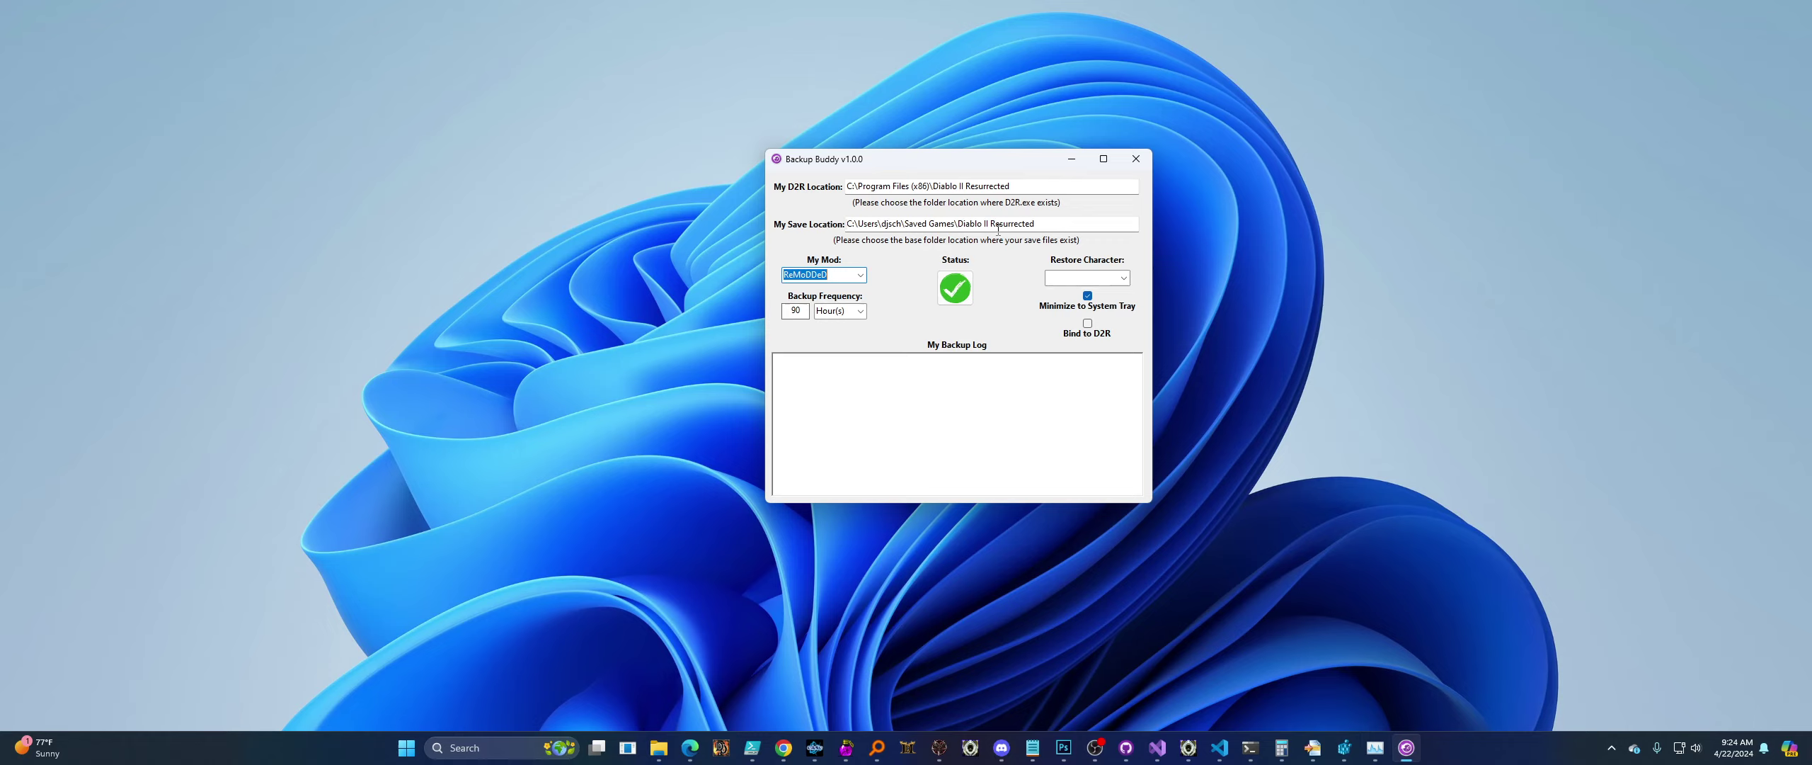
Choose the Diablo II Resurrected folder inside Saved Games as the save location.
left_click(1055, 223)
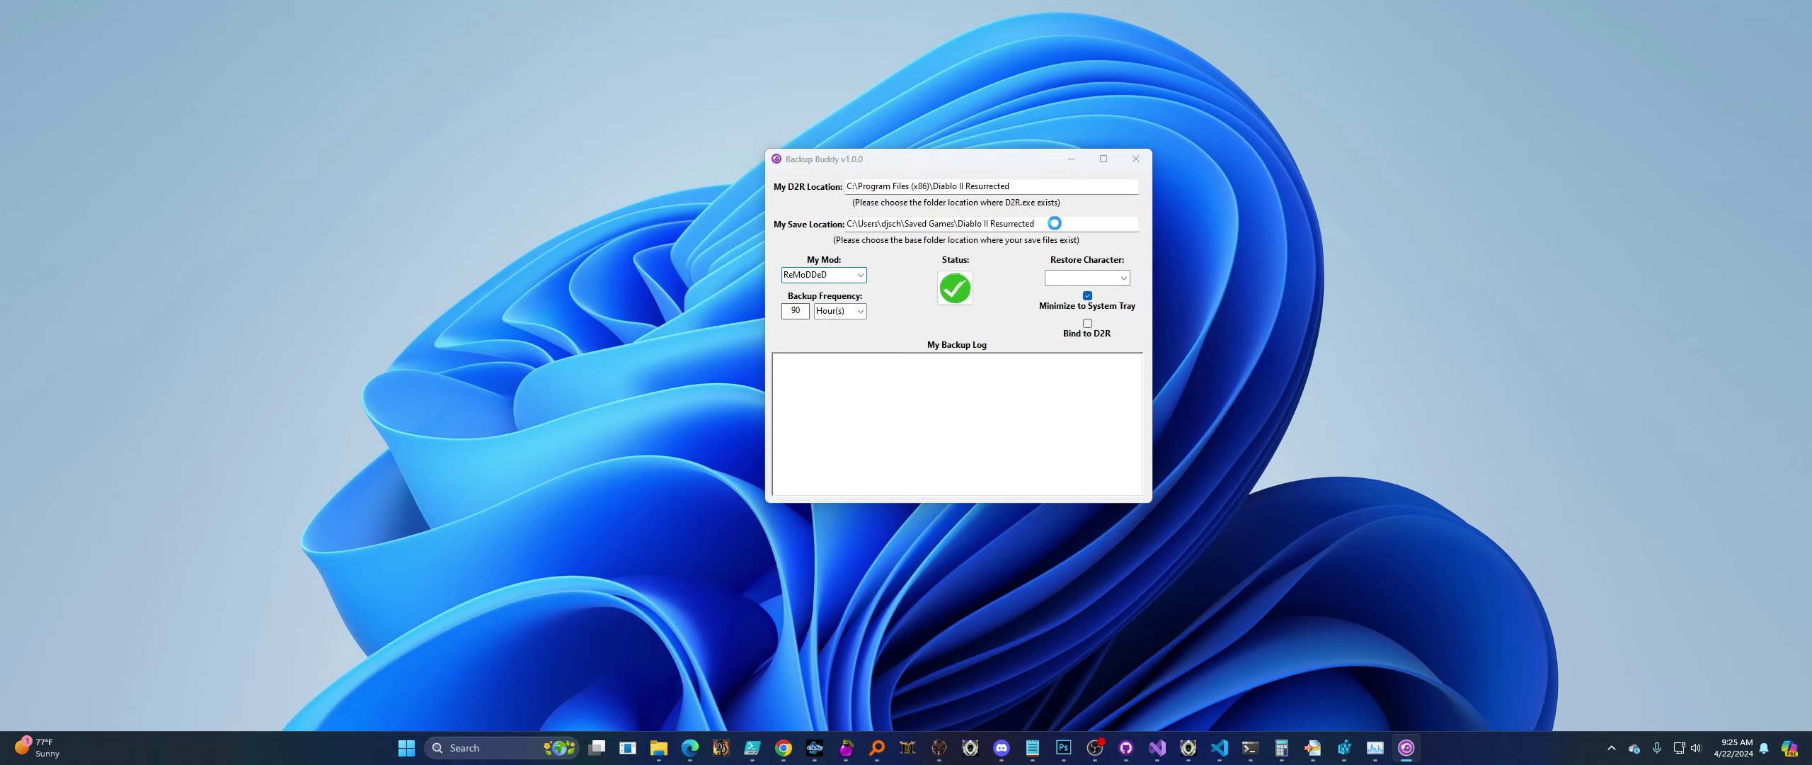
left_click(1070, 208)
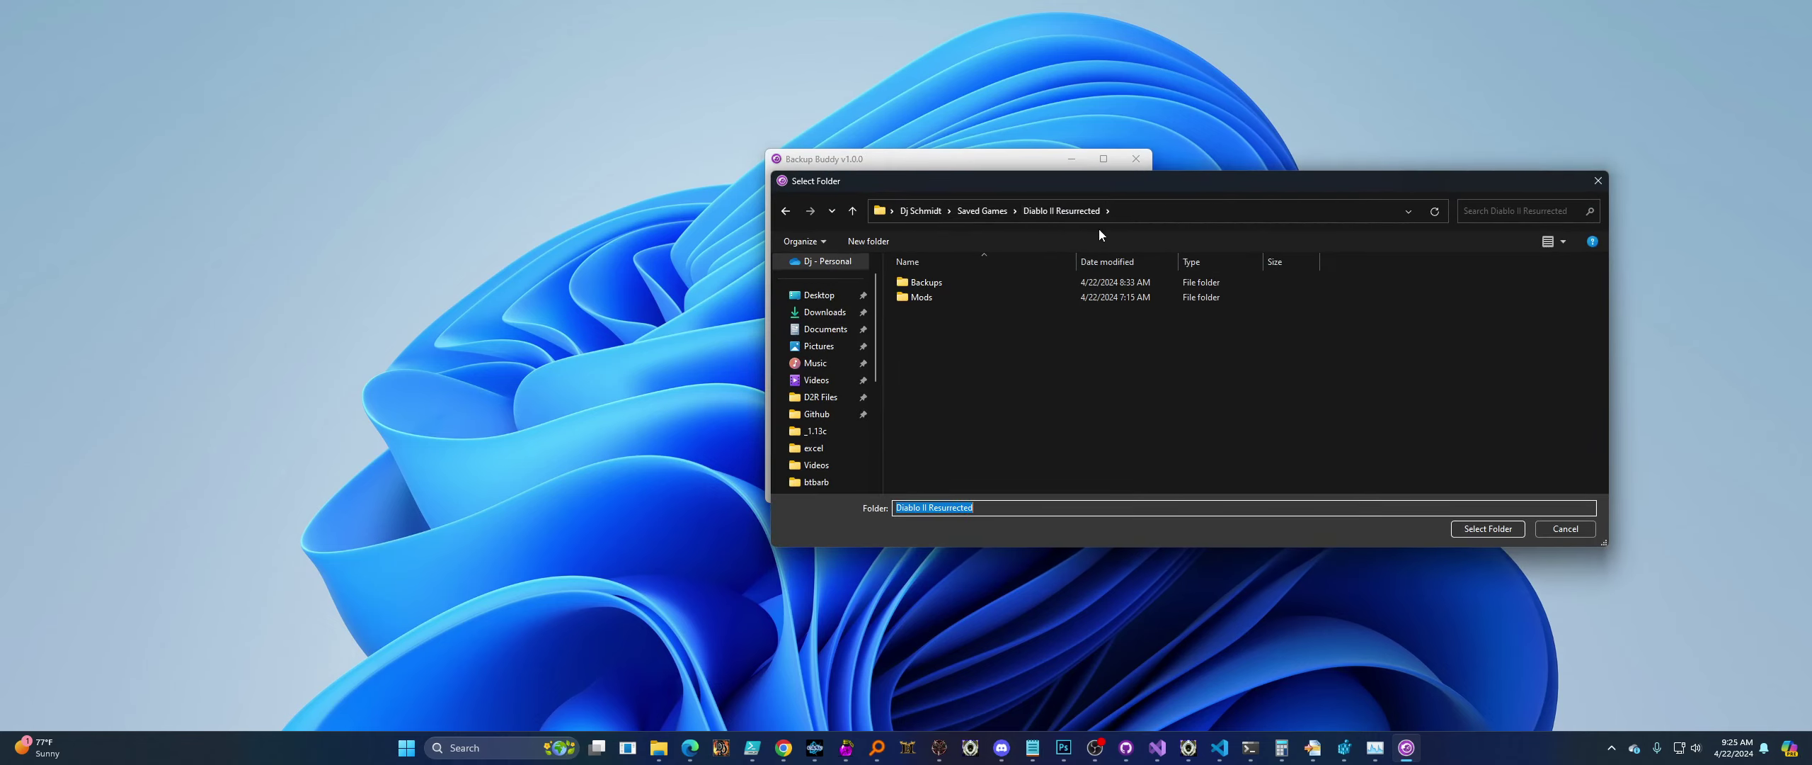
left_click(1485, 528)
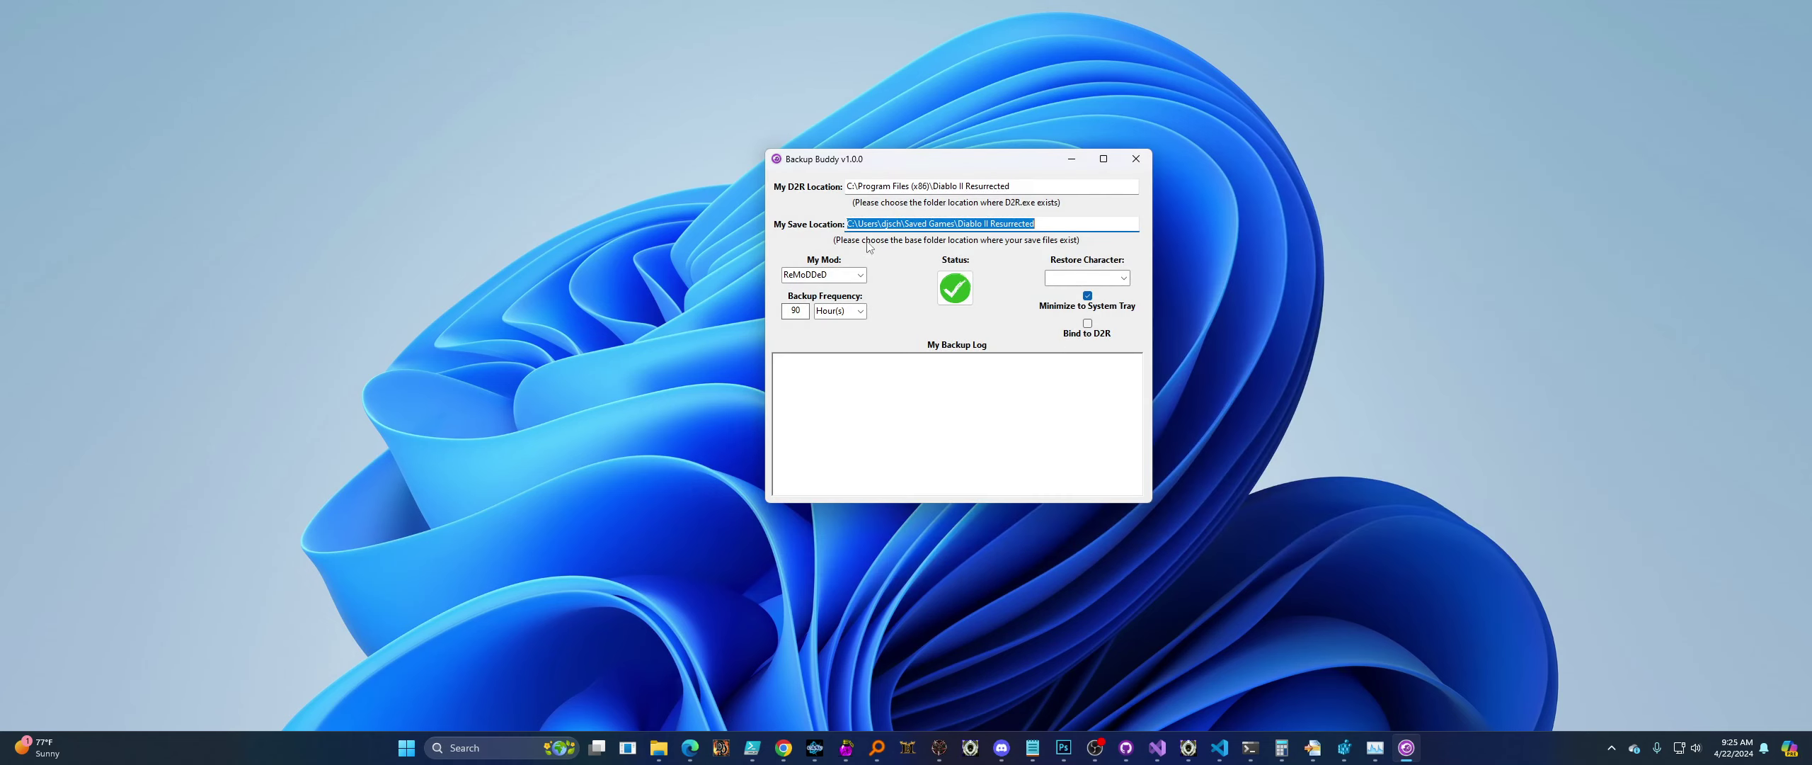
left_click(1048, 225)
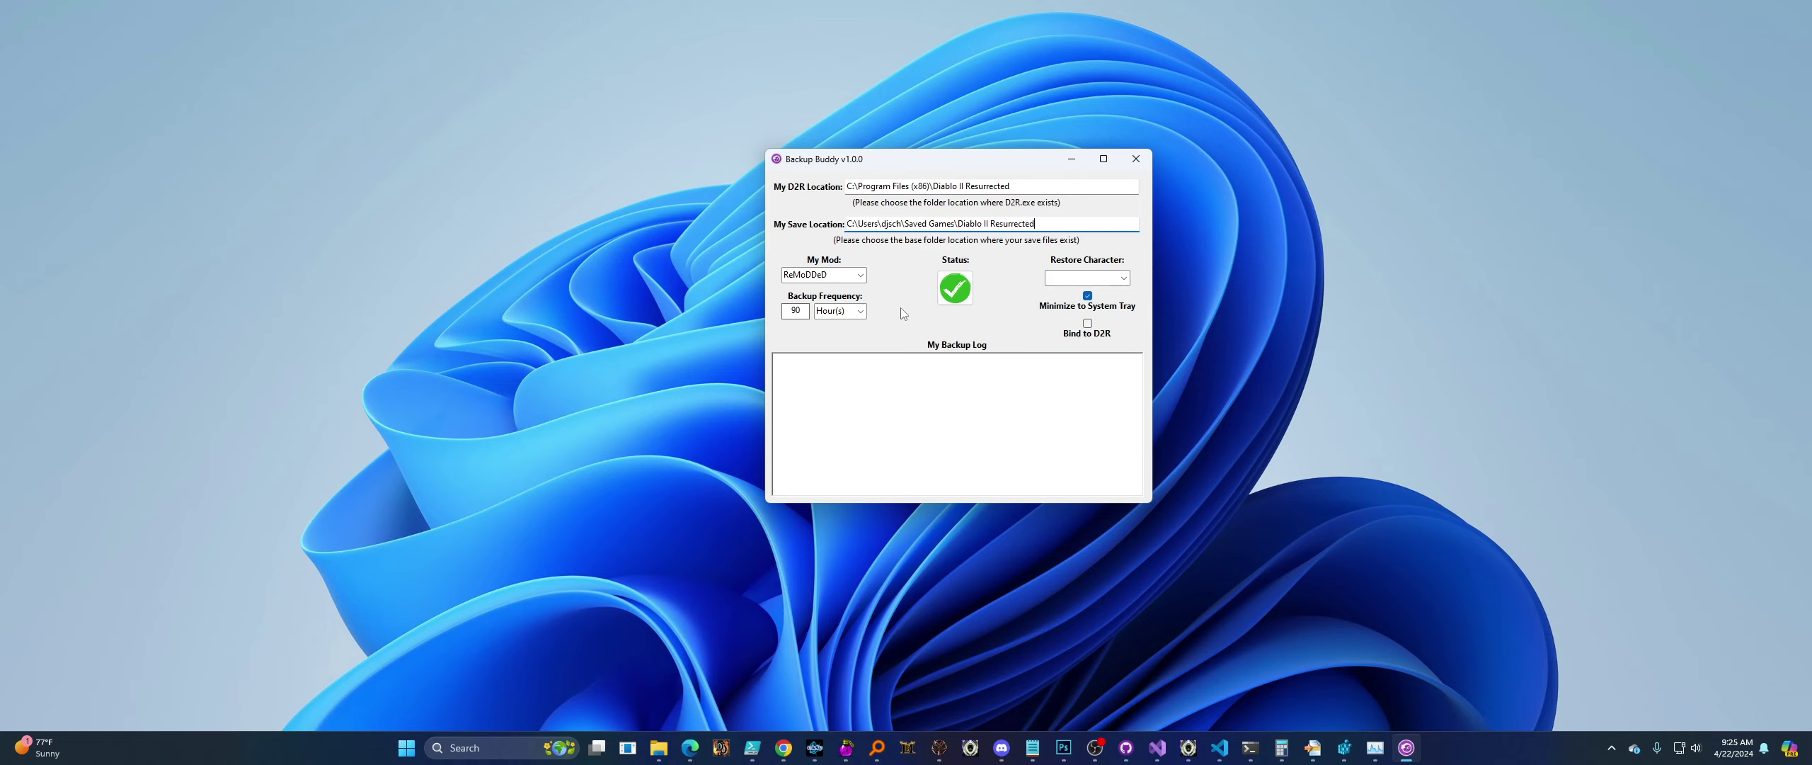
Keep ReMoDDeD as the mod, set the backup frequency to 5 seconds, and inspect the entries in the backup log.
left_click(860, 275)
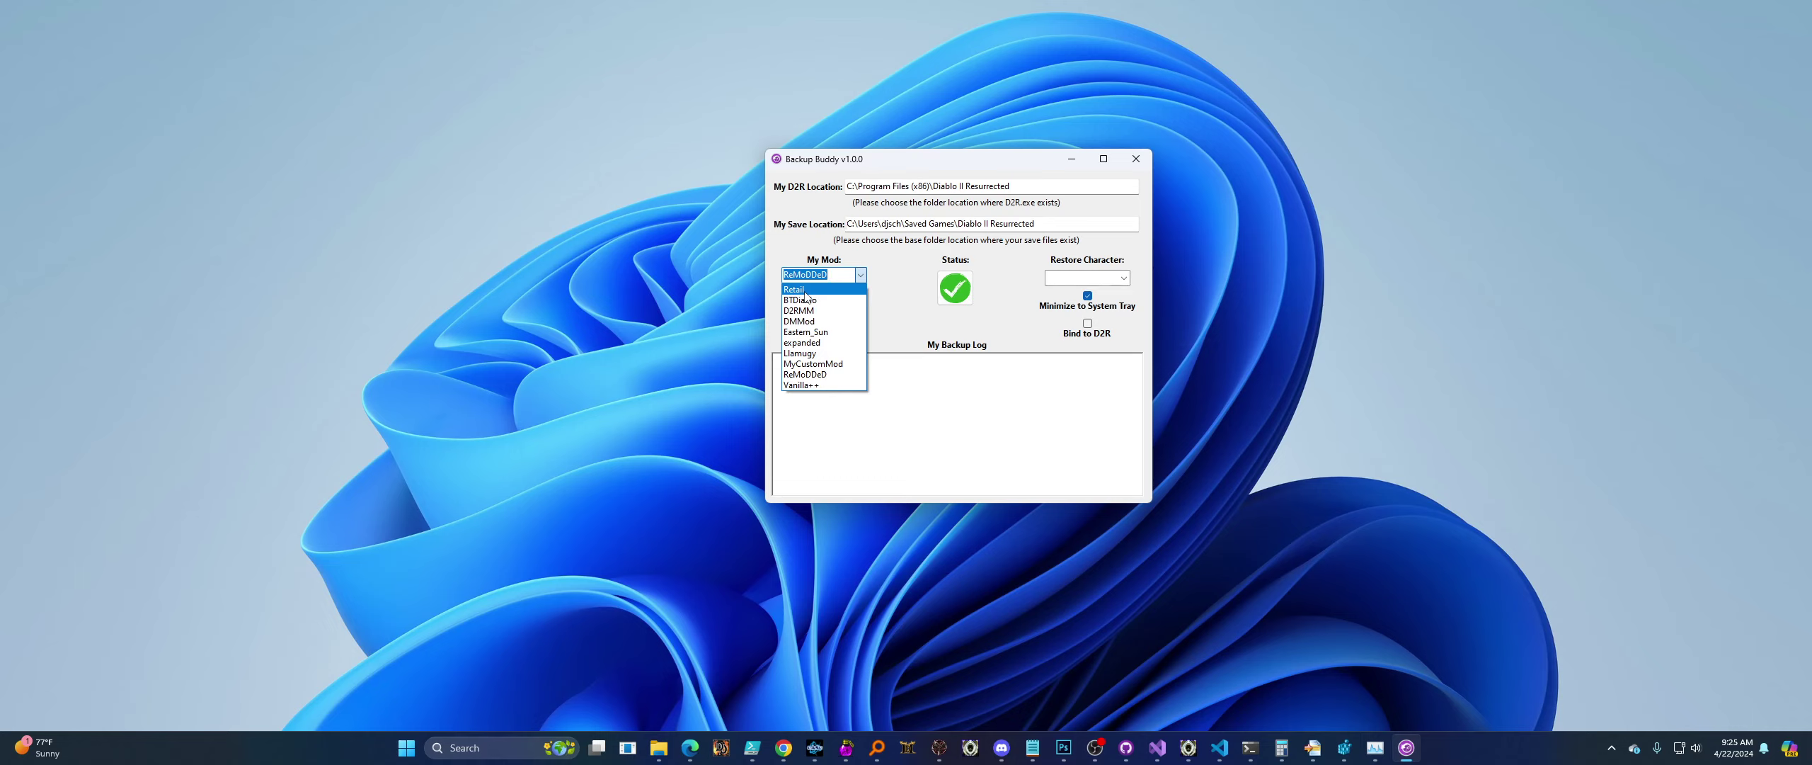
left_click(895, 283)
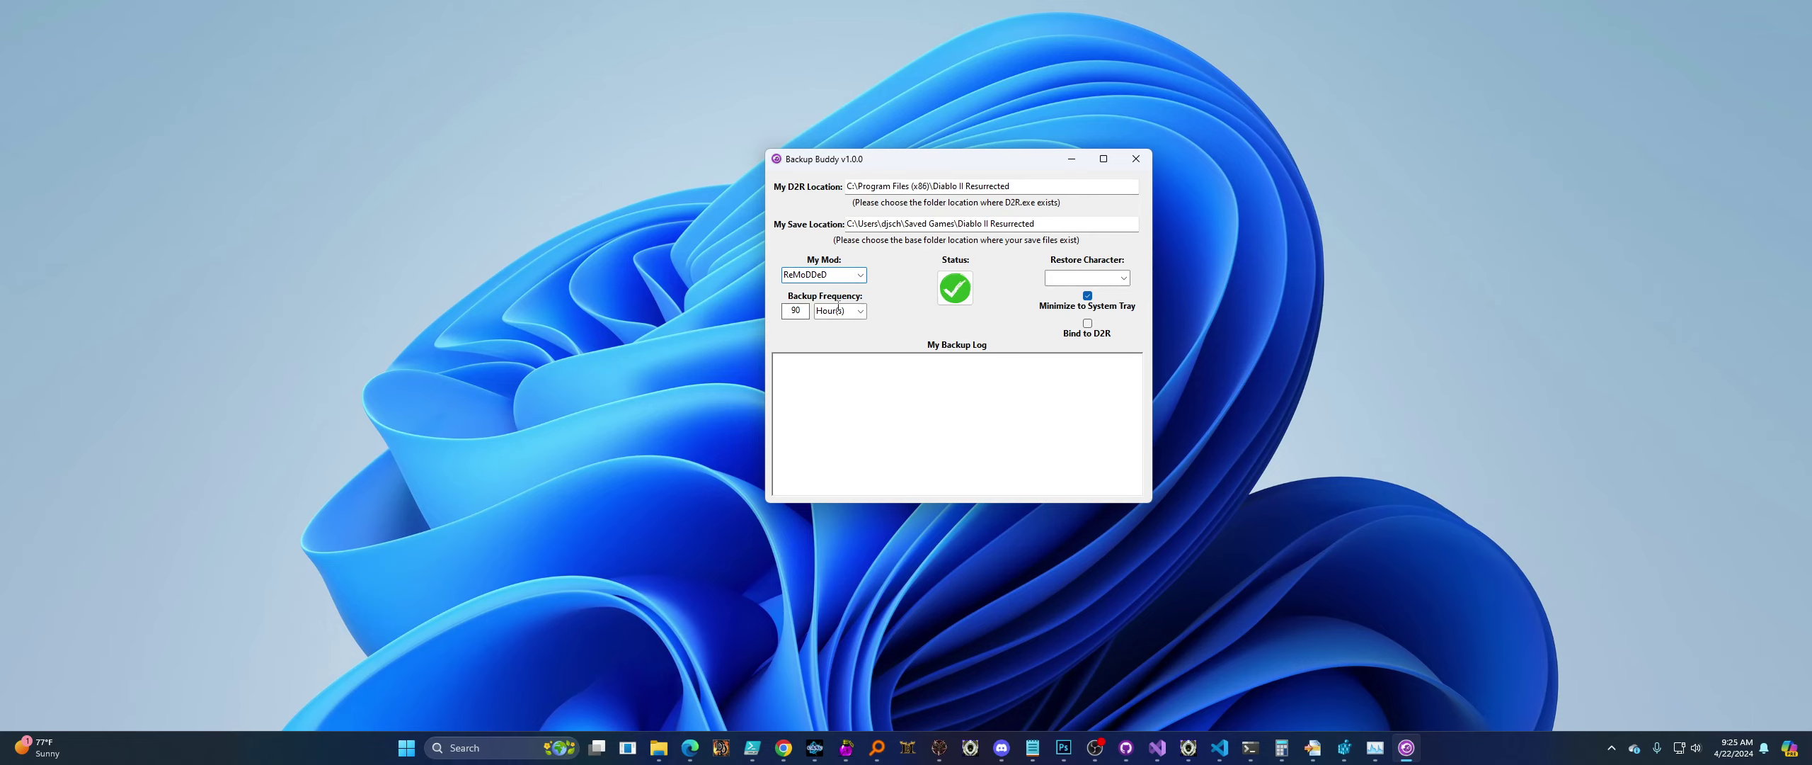
left_click(861, 311)
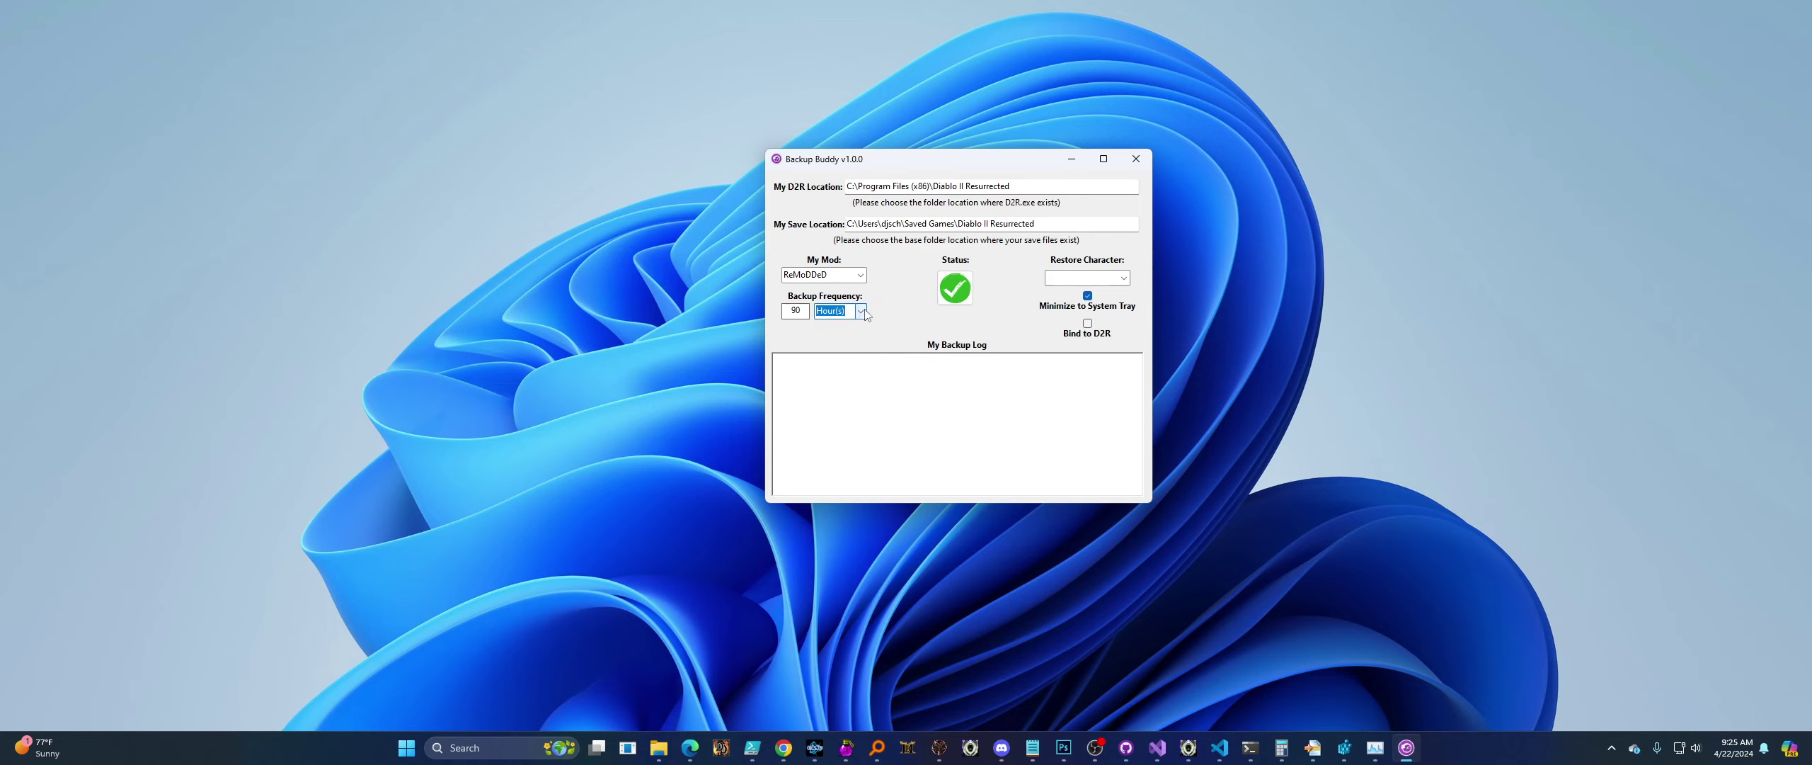
left_click(842, 326)
double_click(799, 311)
type("5")
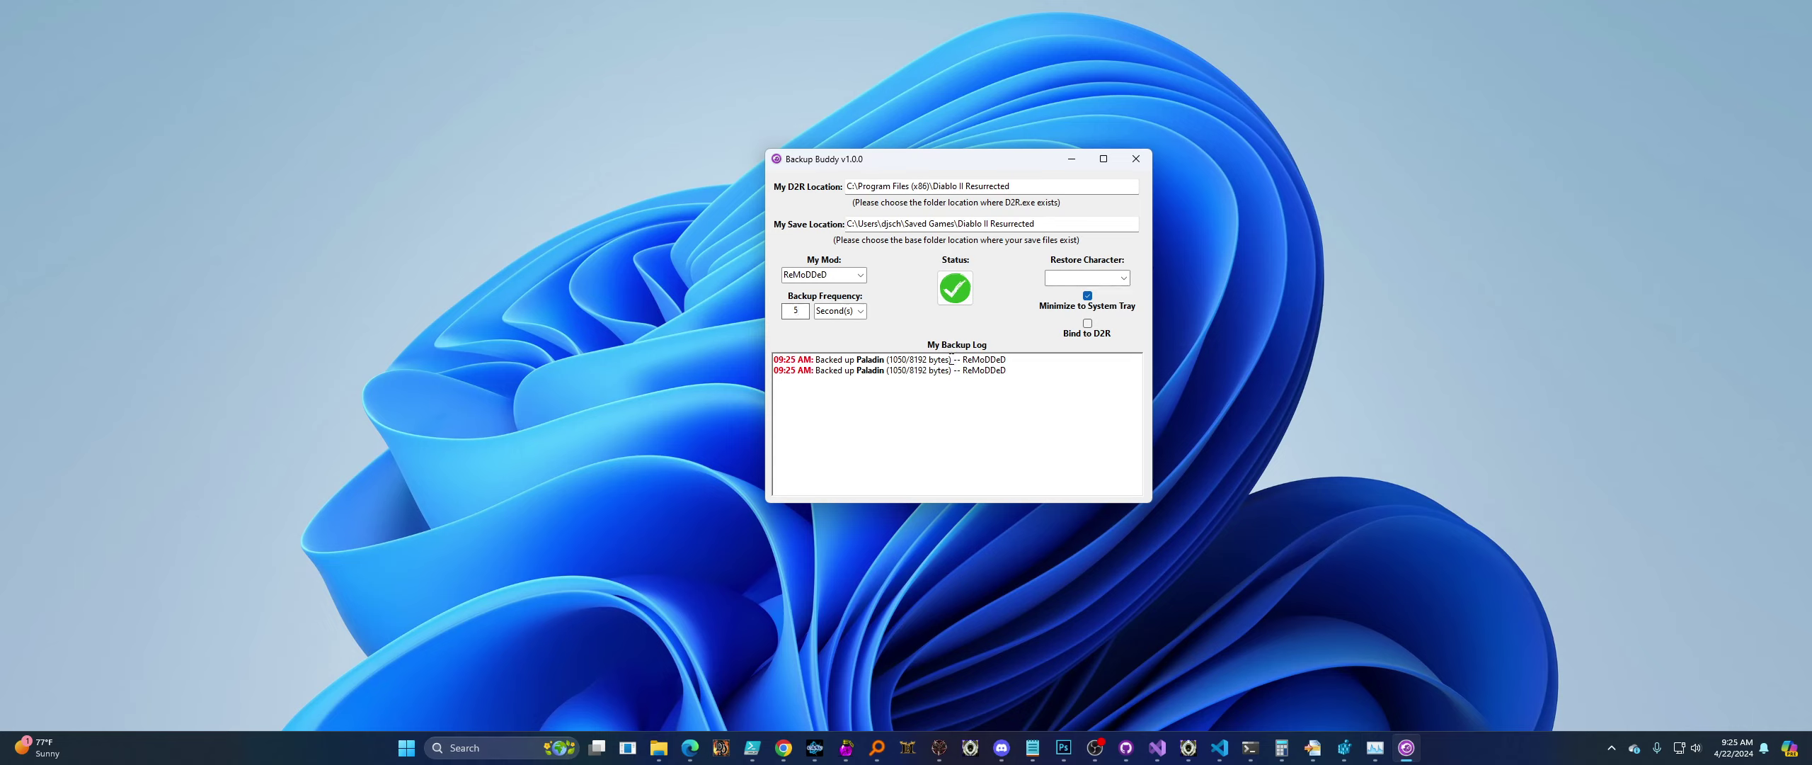
left_click_drag(952, 359, 889, 359)
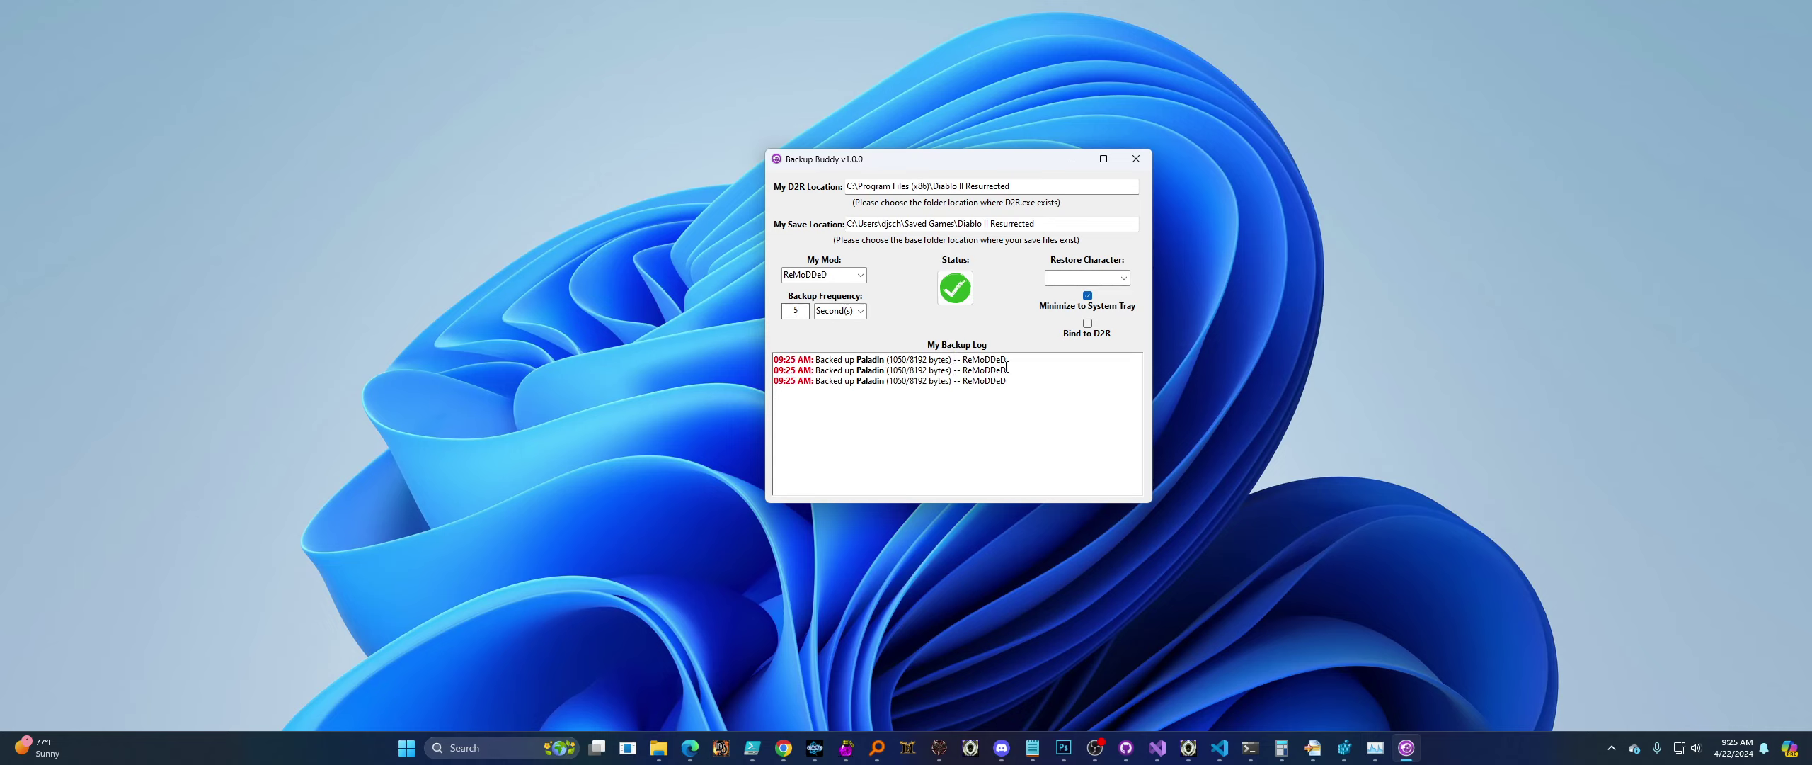
left_click_drag(1007, 370, 964, 371)
Change the mod to BTDiablo and inspect its character backup entry in the log.
left_click(860, 274)
left_click(815, 291)
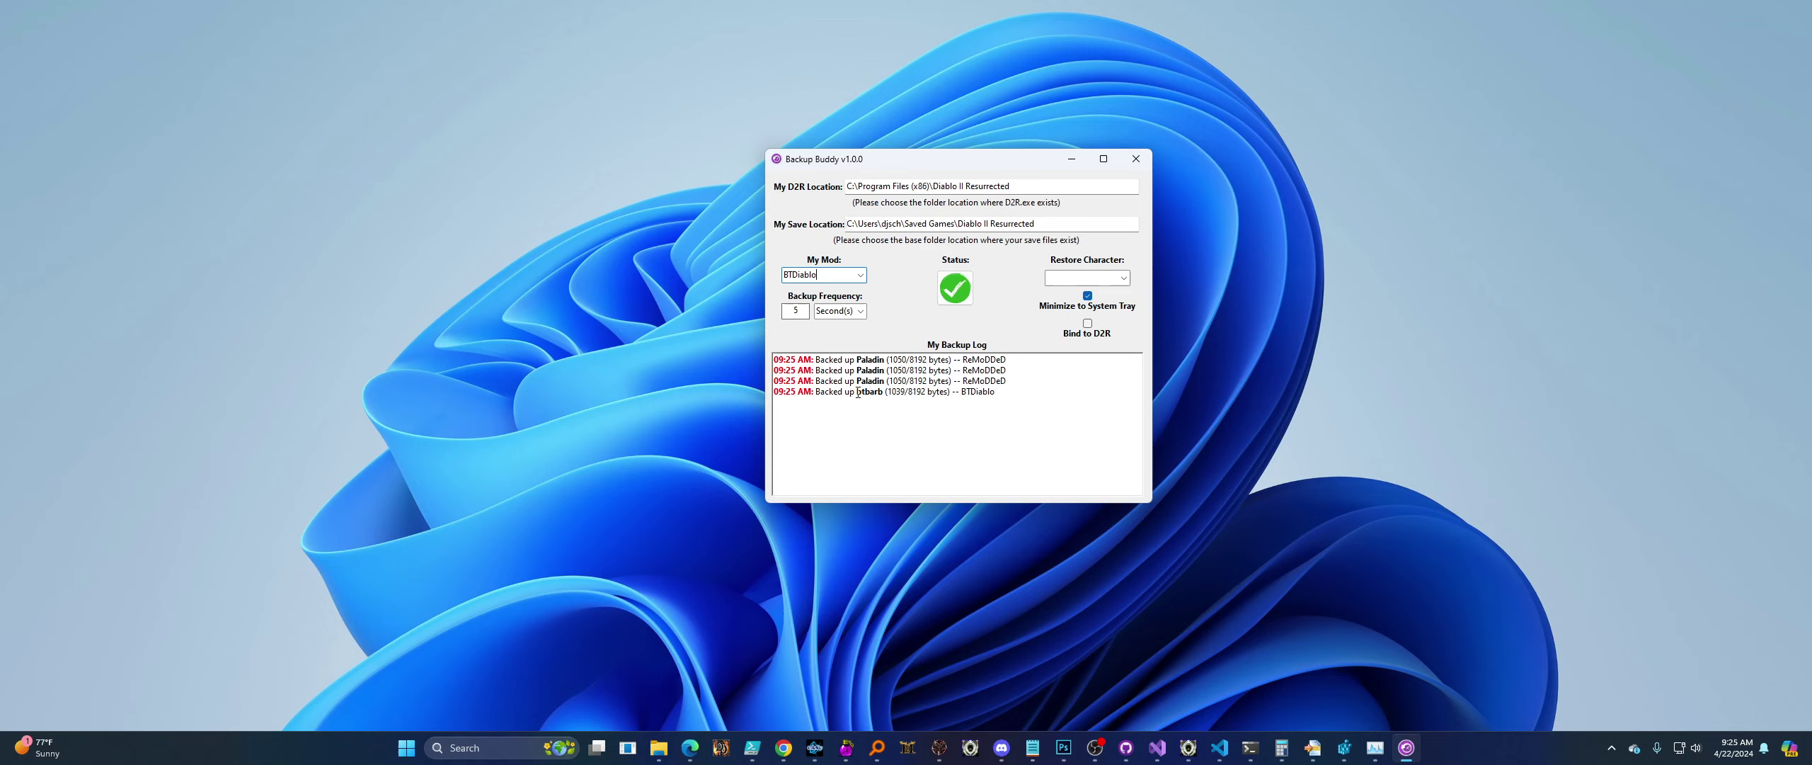
left_click_drag(884, 389, 860, 393)
left_click(897, 373)
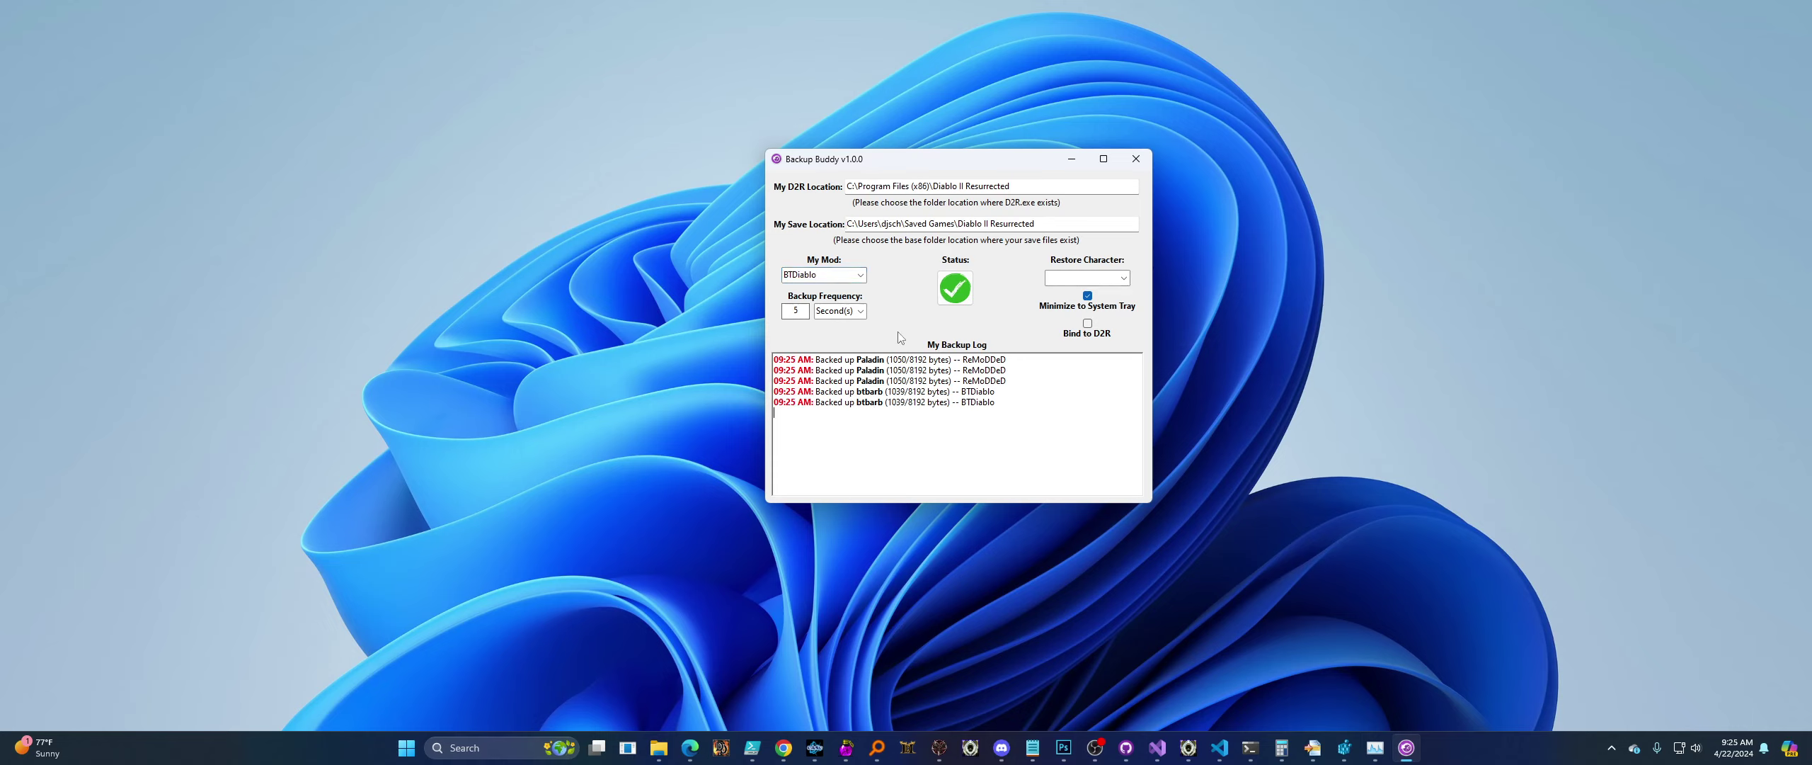
Set the backup frequency to 90 seconds and look over the characters available to restore for BTDiablo.
double_click(809, 313)
type("90")
left_click(1123, 278)
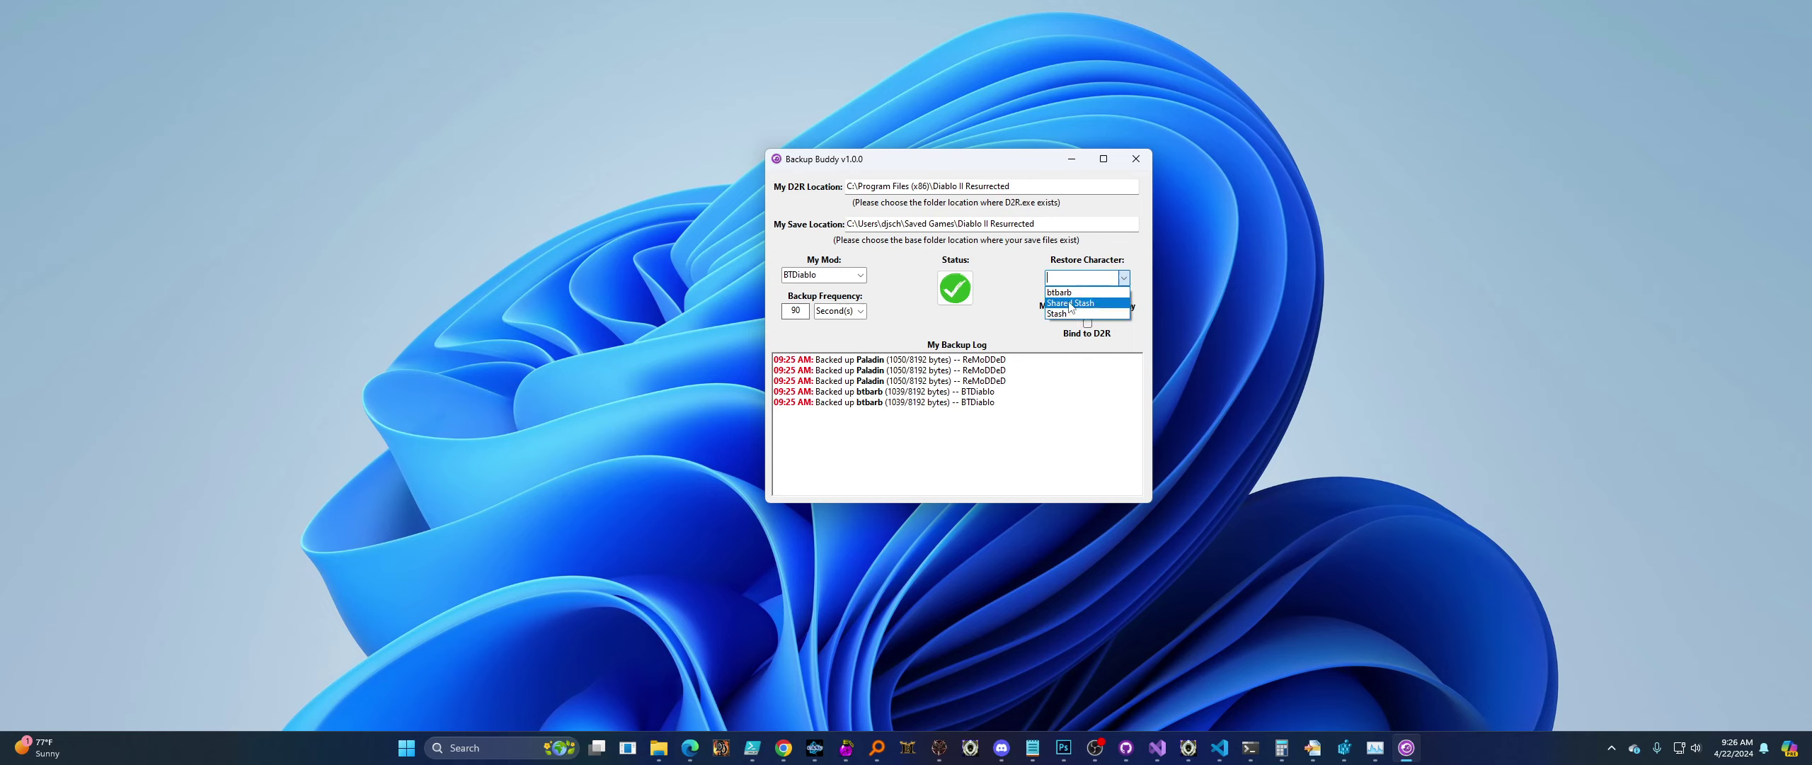
left_click(997, 292)
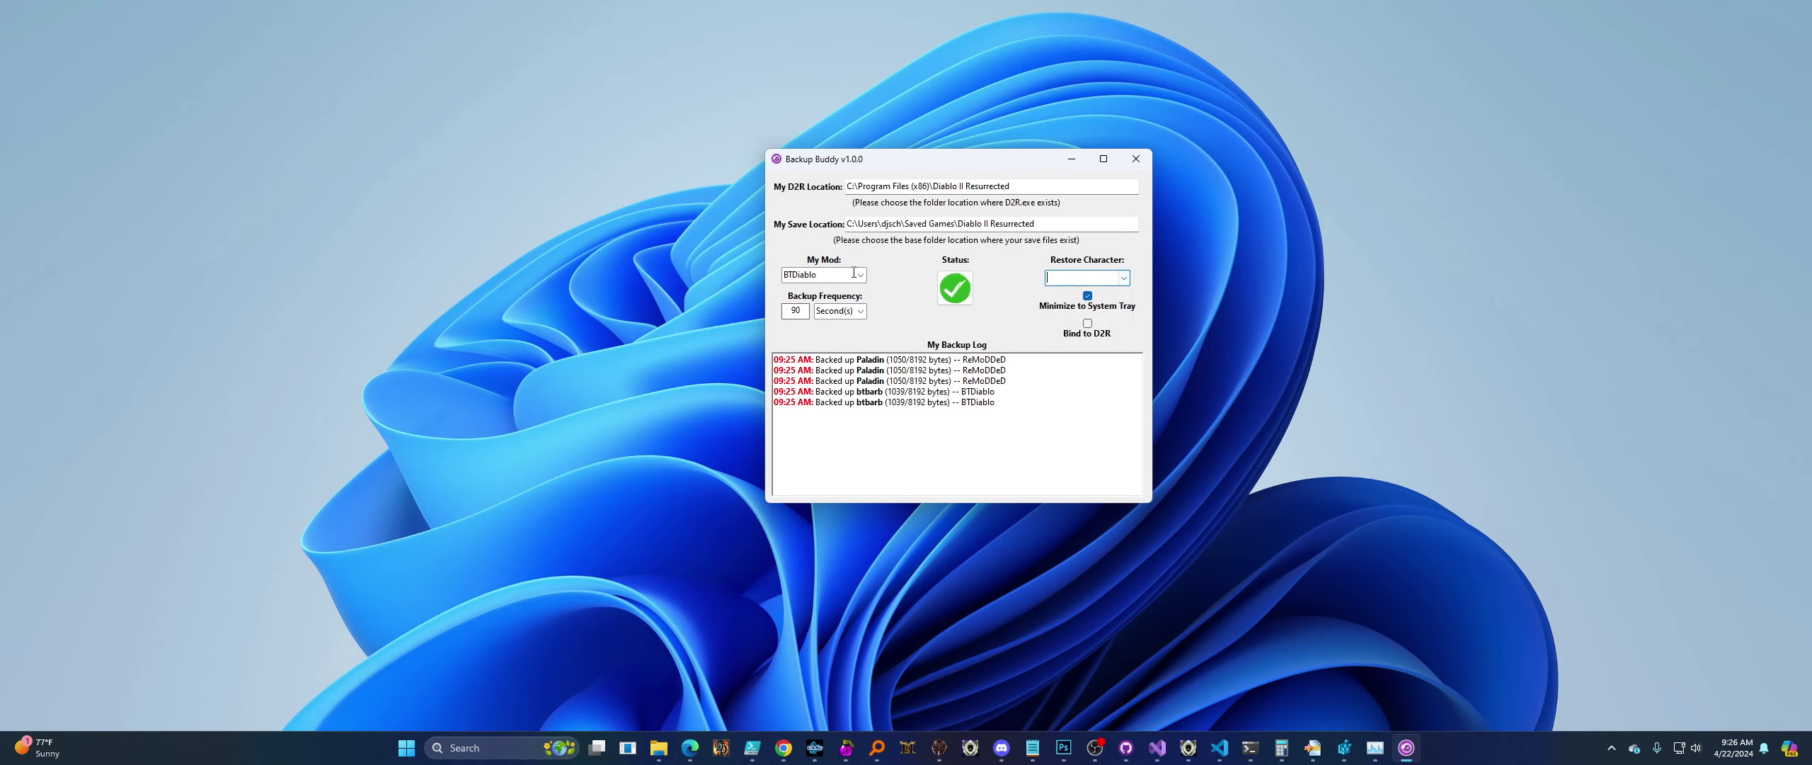
Switch the mod to ReMoDDeD and restore the character ARISE from the backup file ARISE.d2s_03_22--08_52AM.d2s, checking the log entry.
left_click(860, 275)
left_click(821, 375)
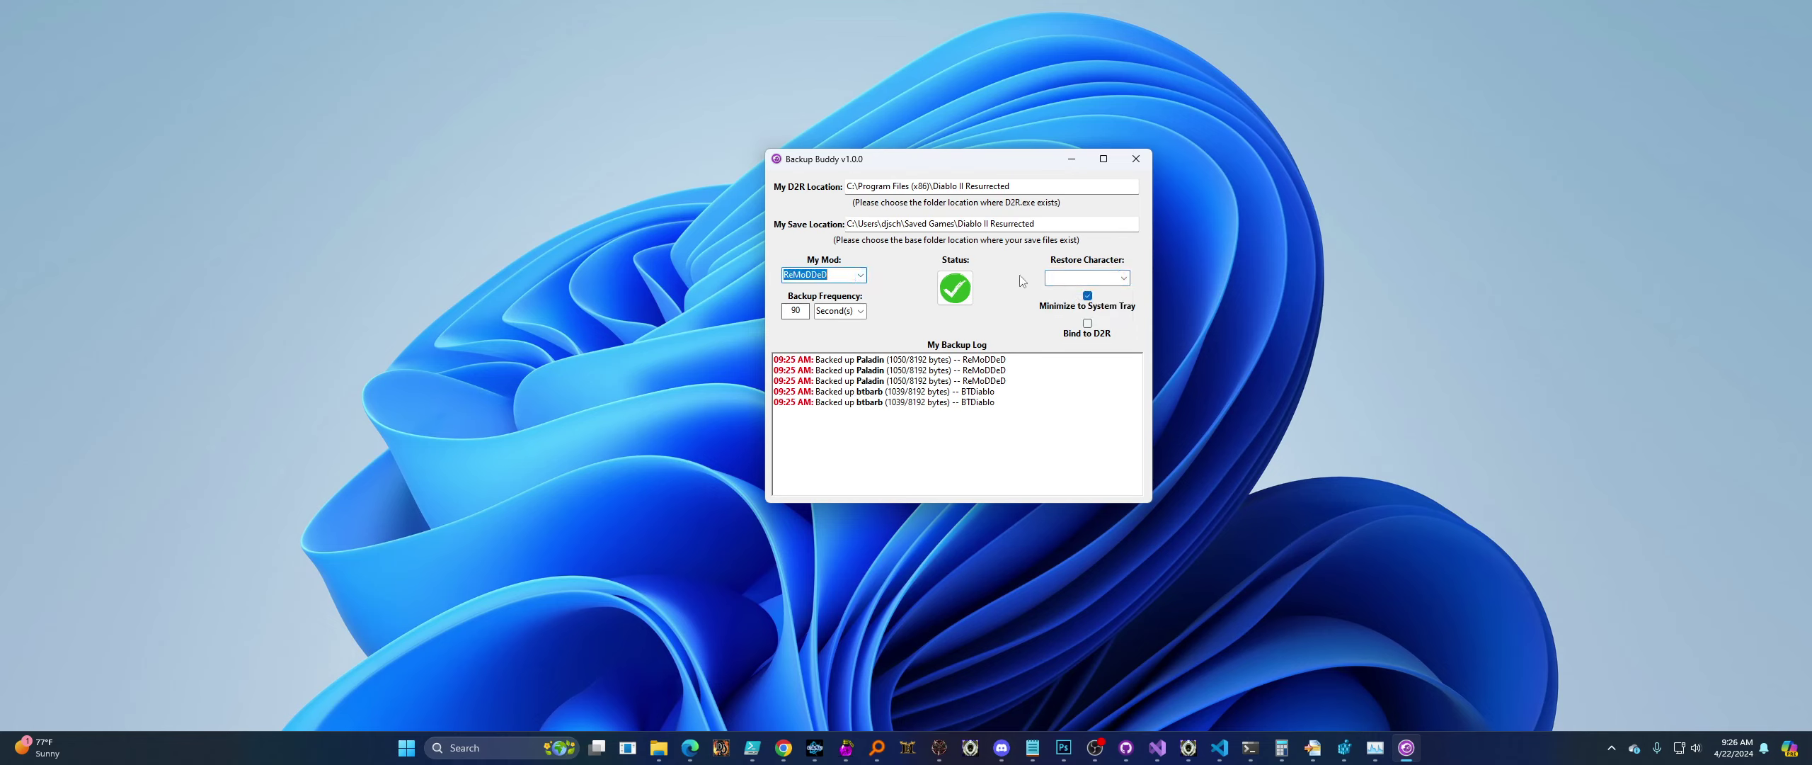
left_click(1124, 278)
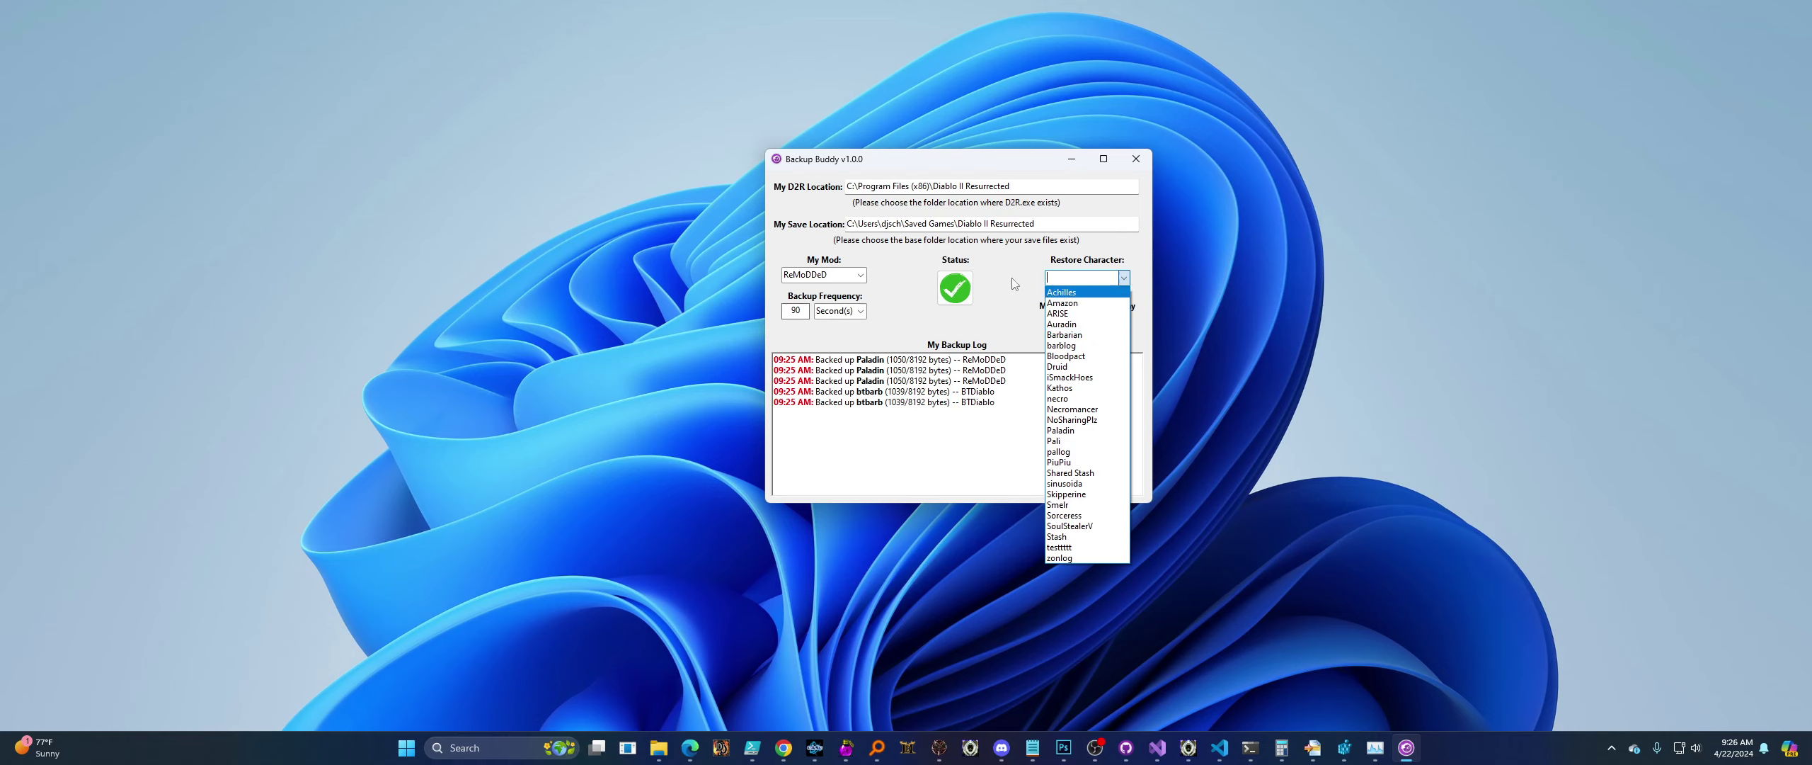
left_click(1066, 316)
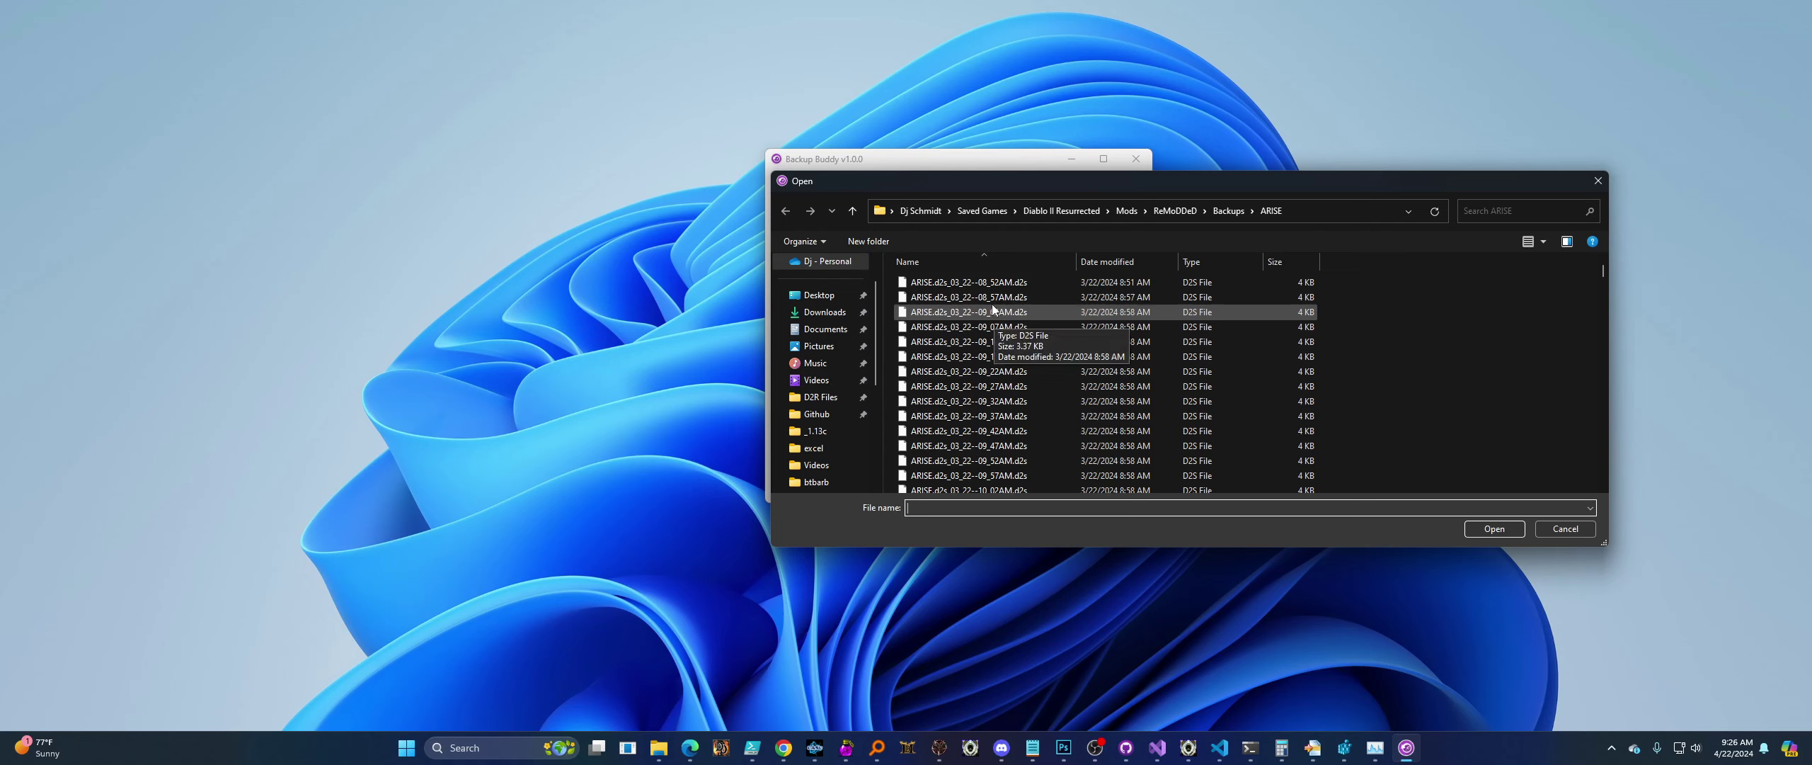
left_click(984, 282)
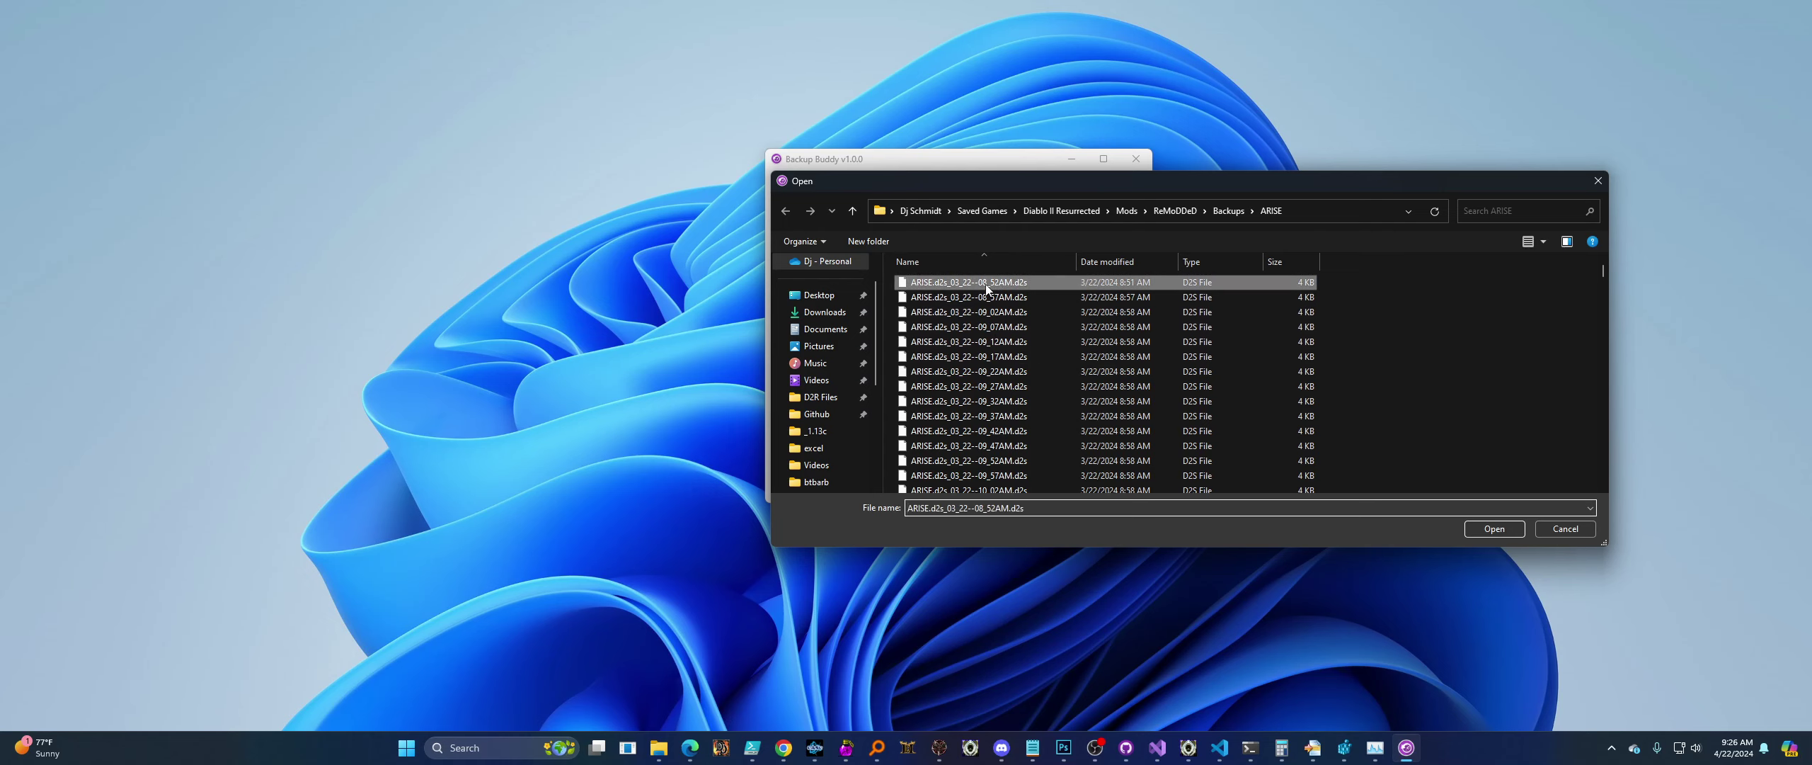
left_click(1499, 528)
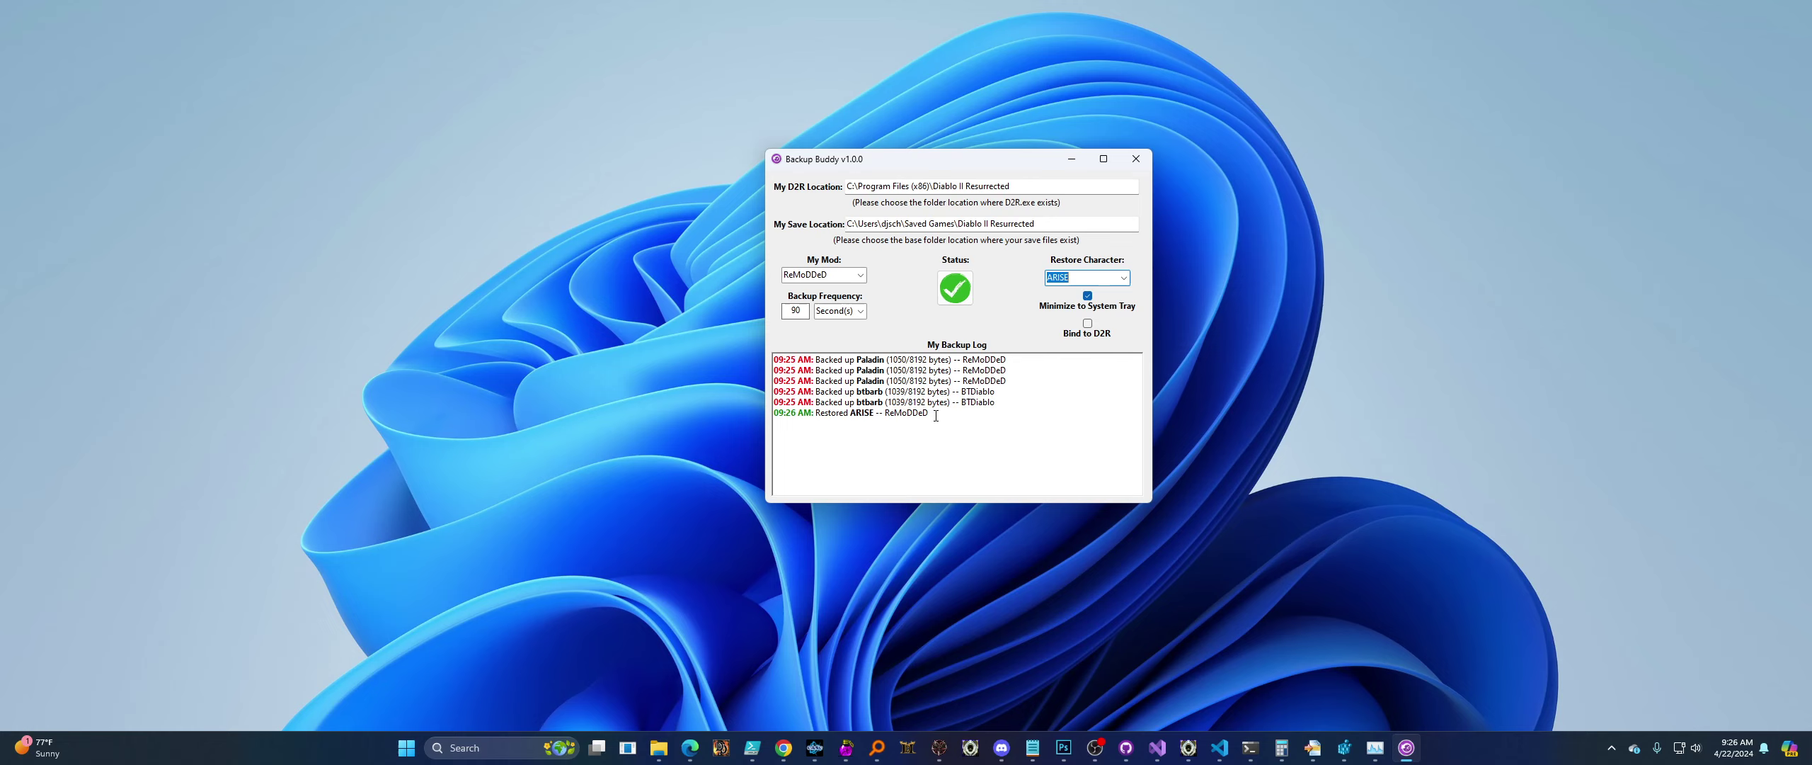
left_click_drag(942, 413, 769, 414)
left_click(957, 420)
Minimize Backup Buddy to the system tray, dismiss its notification, and reopen it from the tray.
left_click_drag(989, 159, 954, 170)
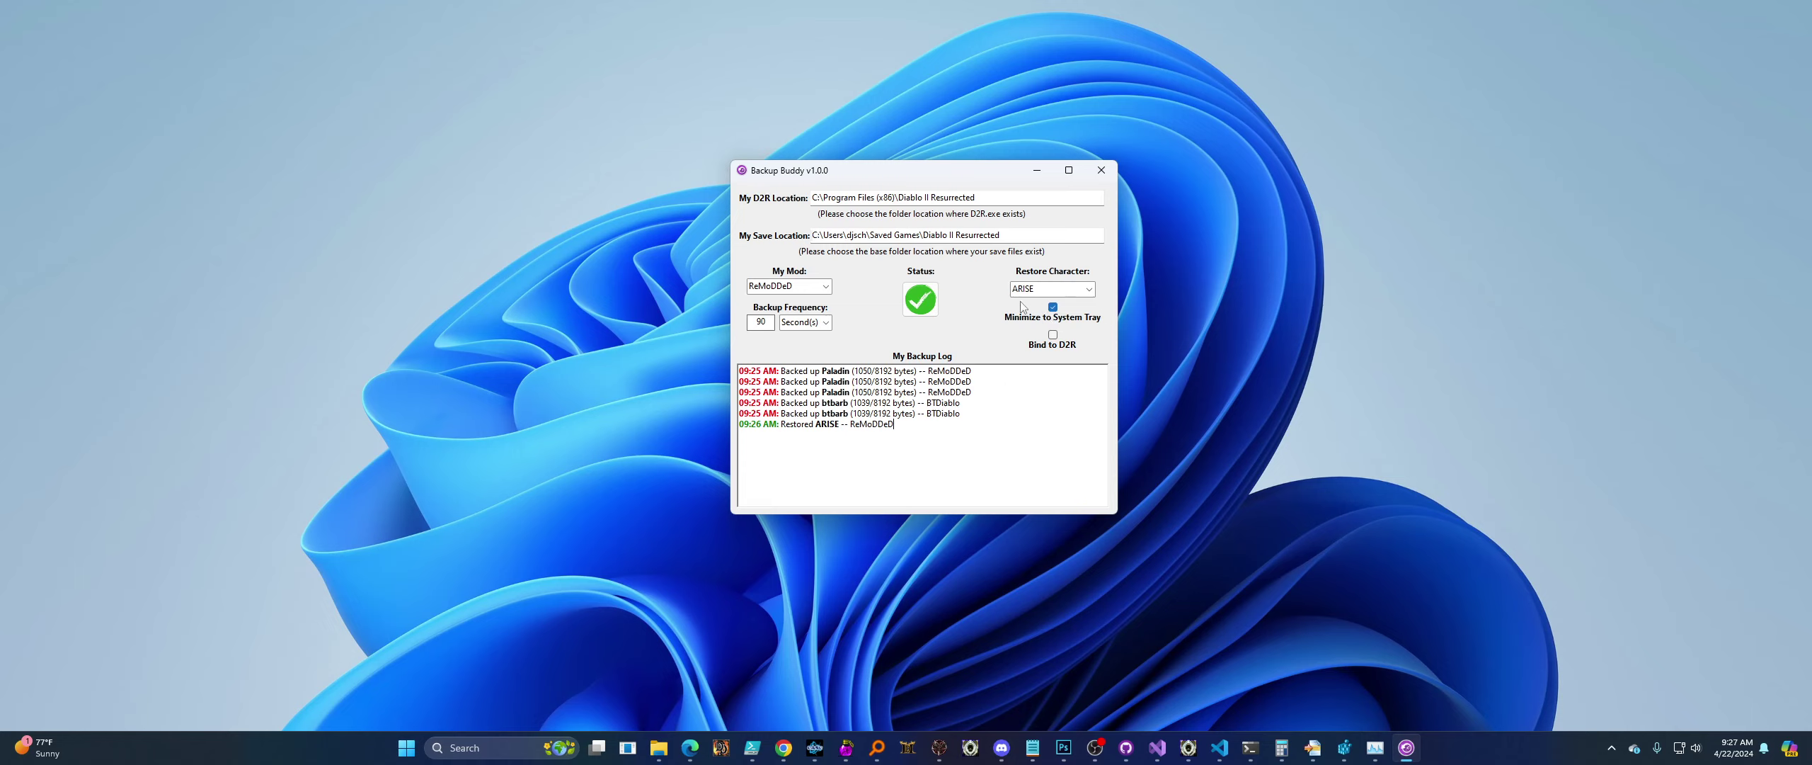
left_click(1035, 173)
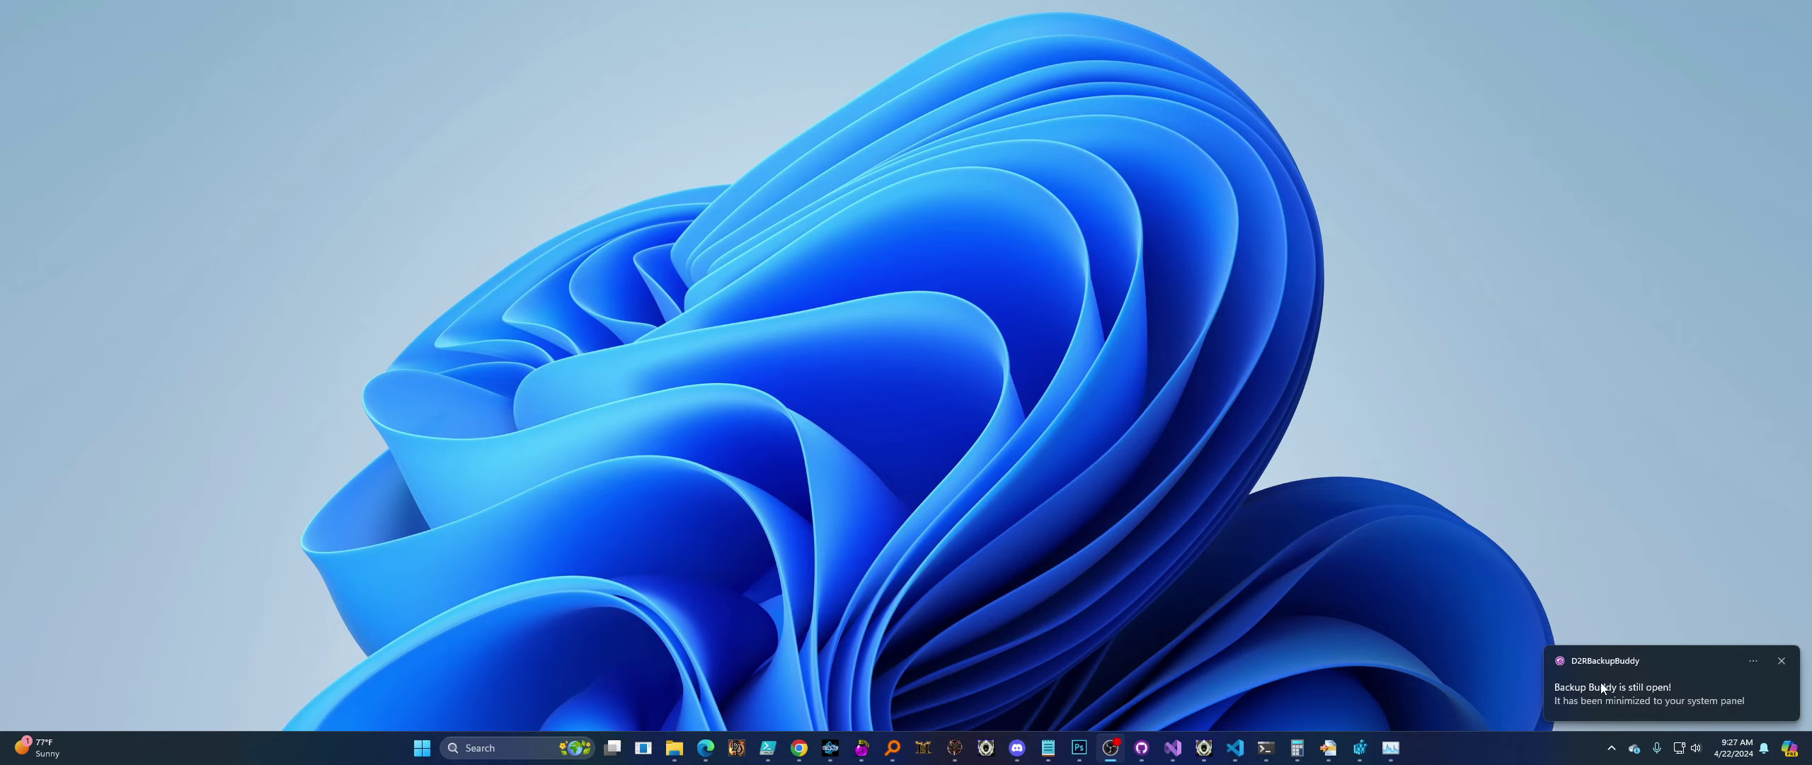
left_click(1782, 660)
left_click(1612, 747)
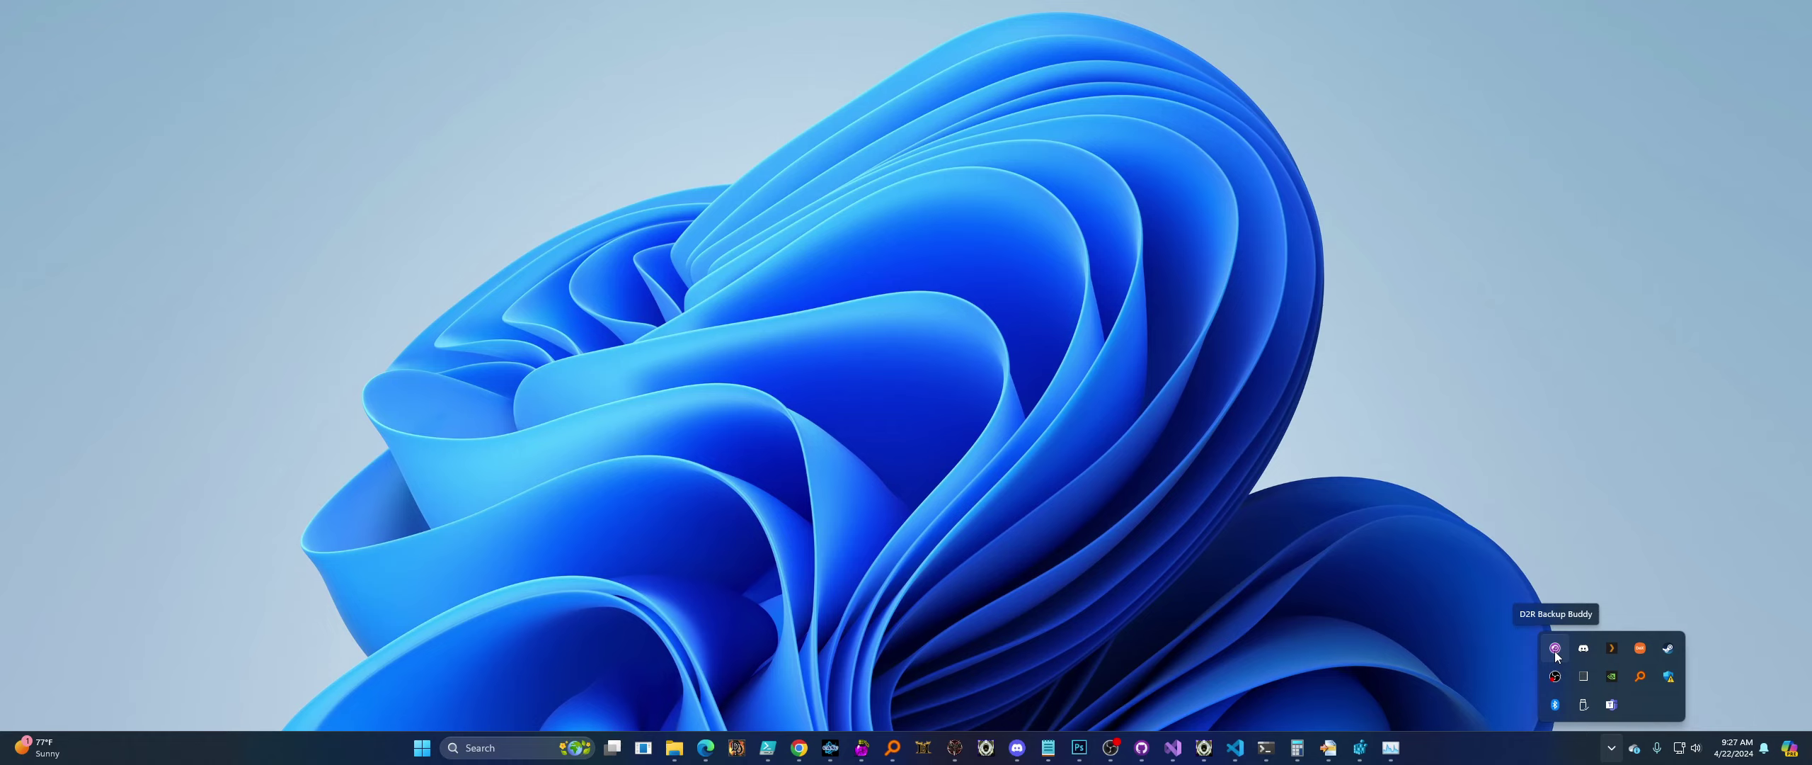
right_click(1556, 651)
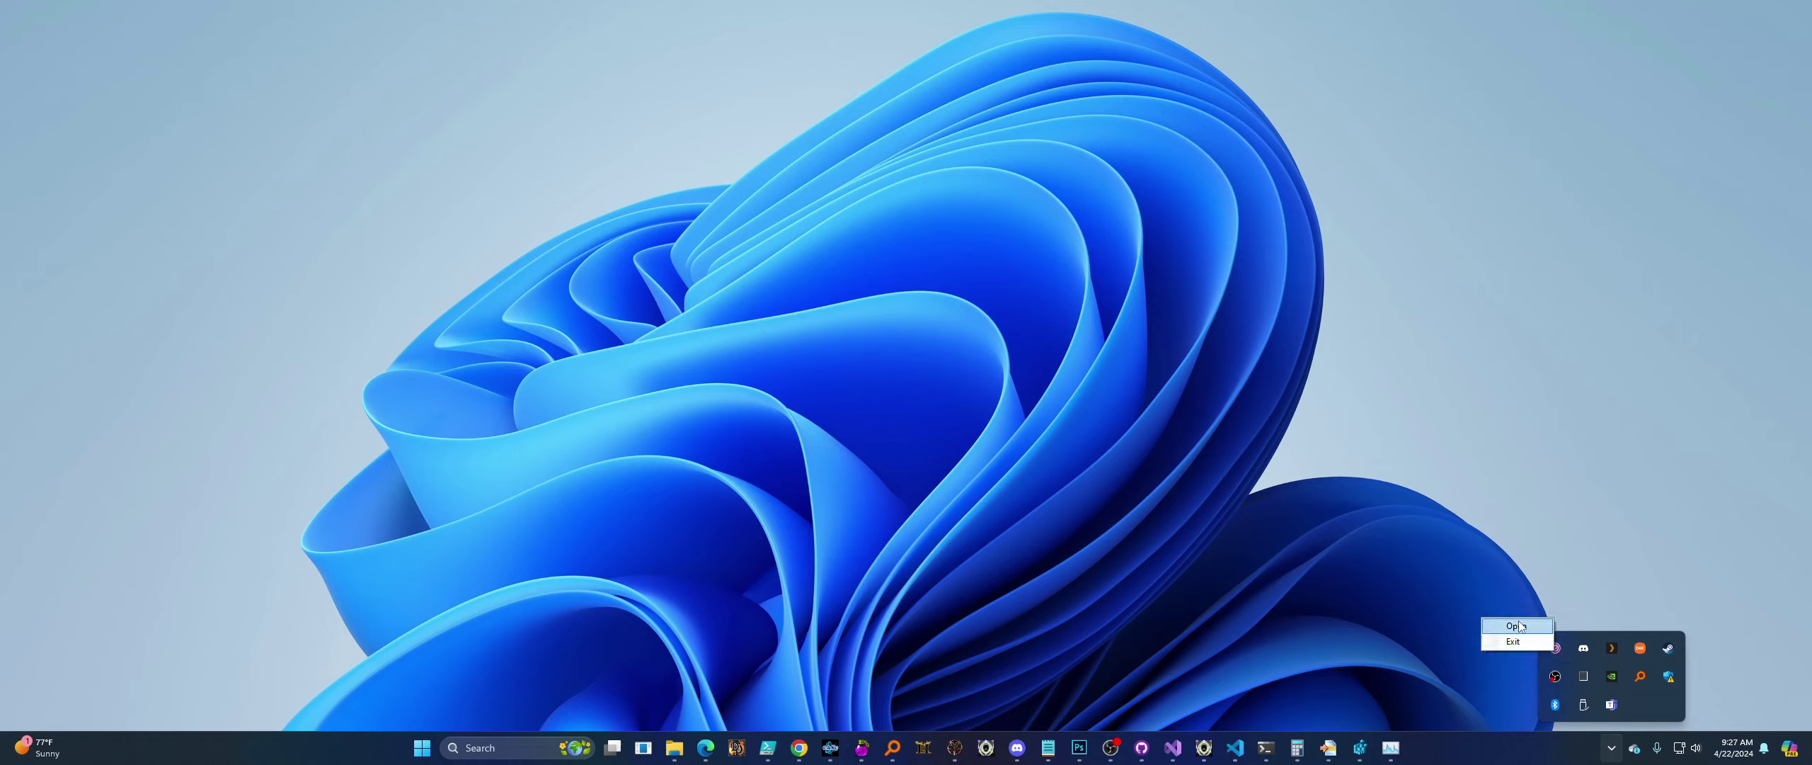
left_click(1521, 627)
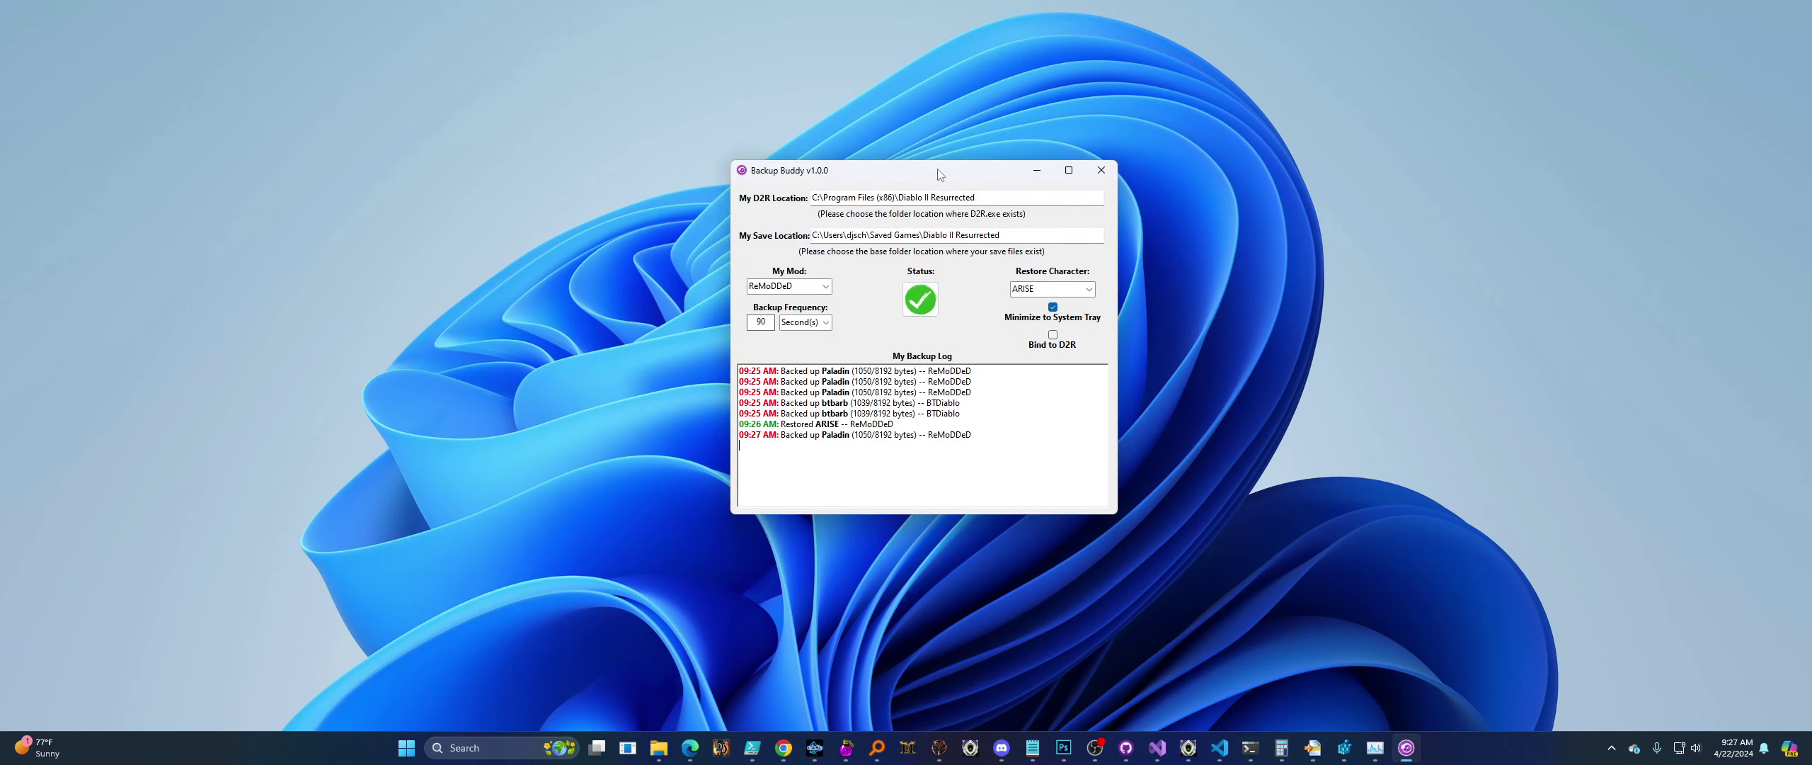
Set the backup frequency to 5 seconds and enable Bind to D2R while the game is running.
left_click_drag(938, 170, 853, 199)
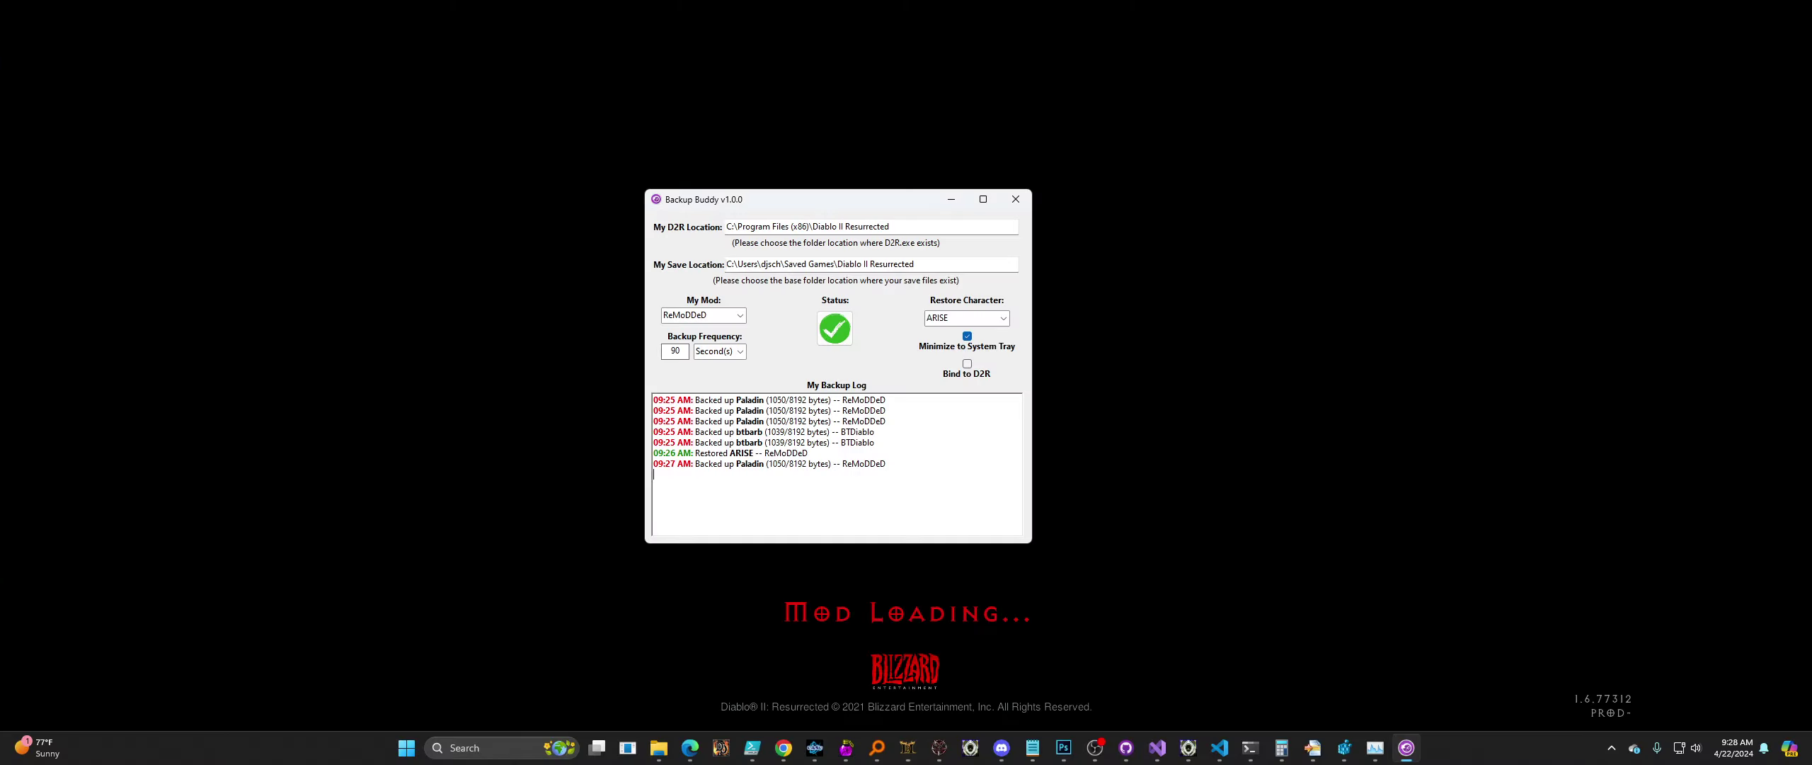
double_click(665, 347)
type("5")
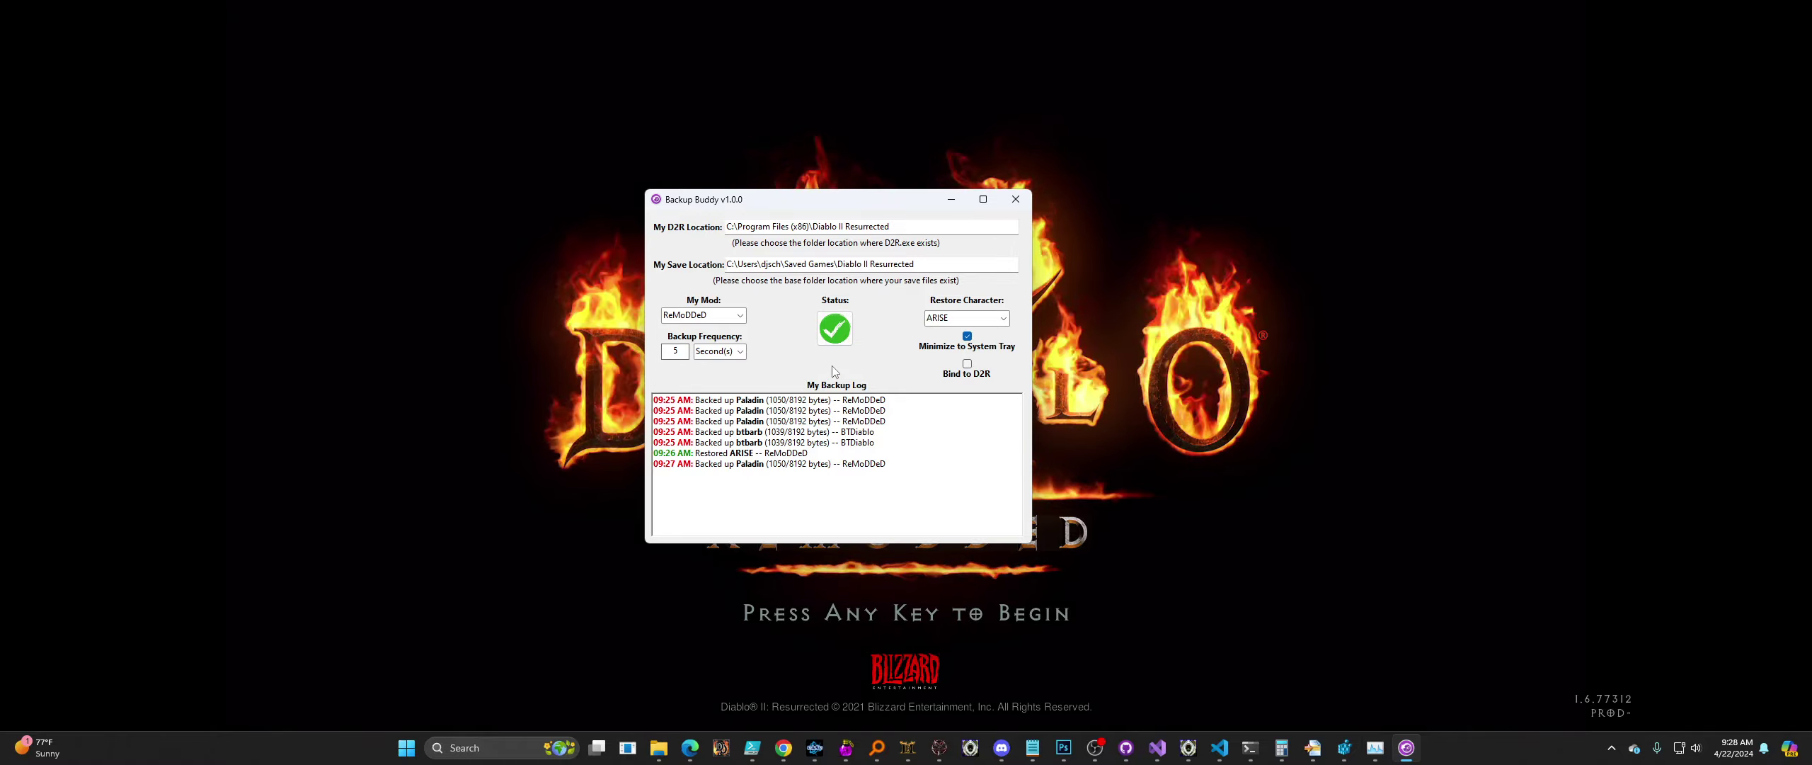
left_click(967, 363)
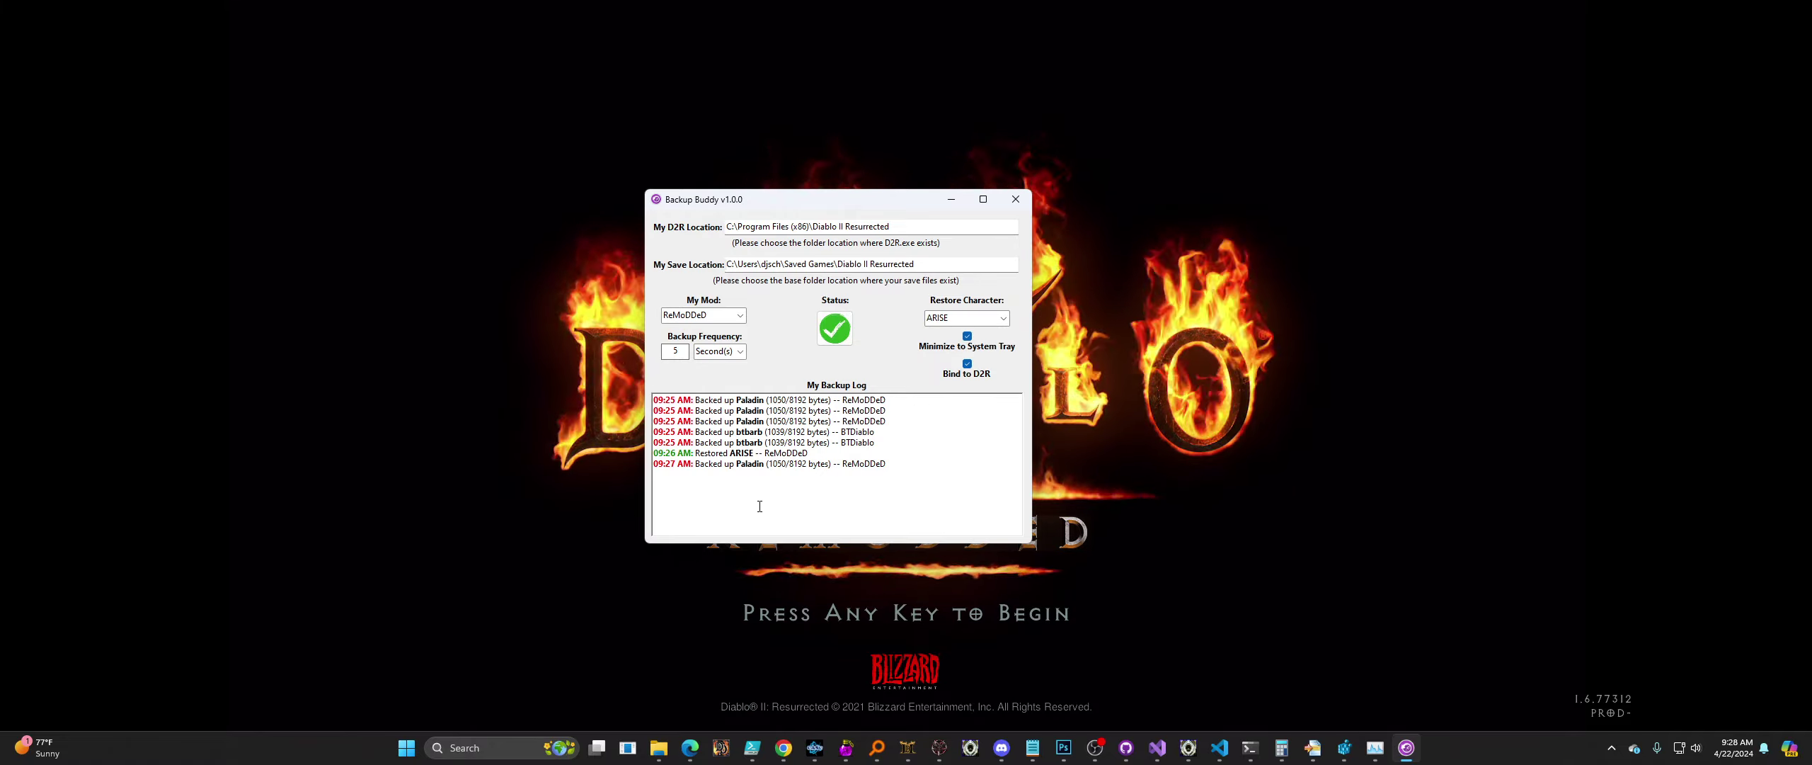
Switch to Diablo II: Resurrected, continue past the title screen to character selection, and return to Backup Buddy.
left_click(730, 488)
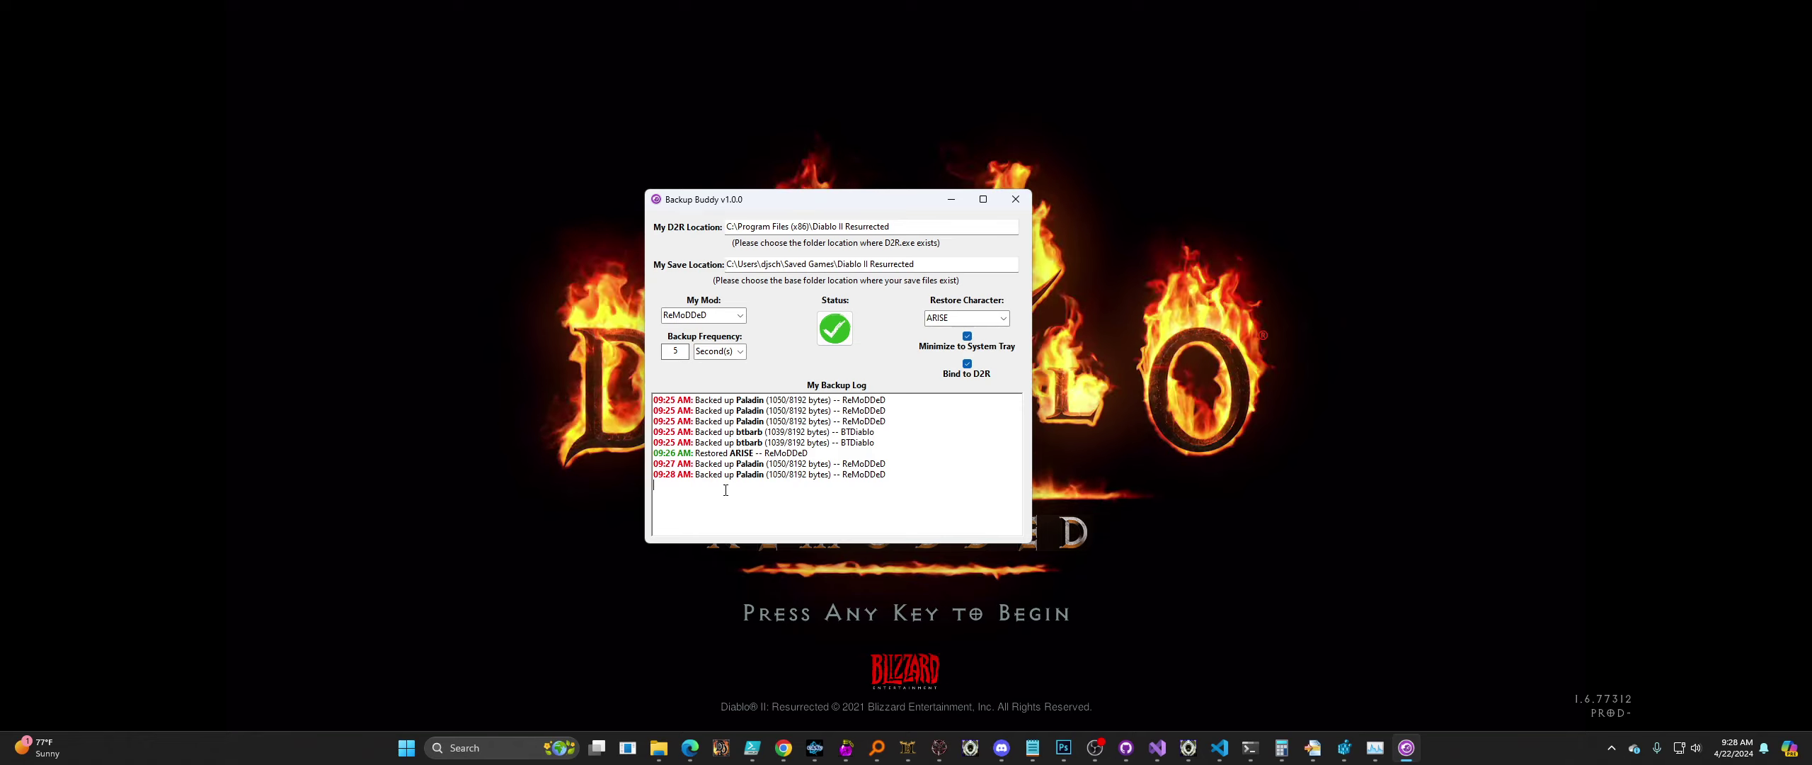
left_click(532, 475)
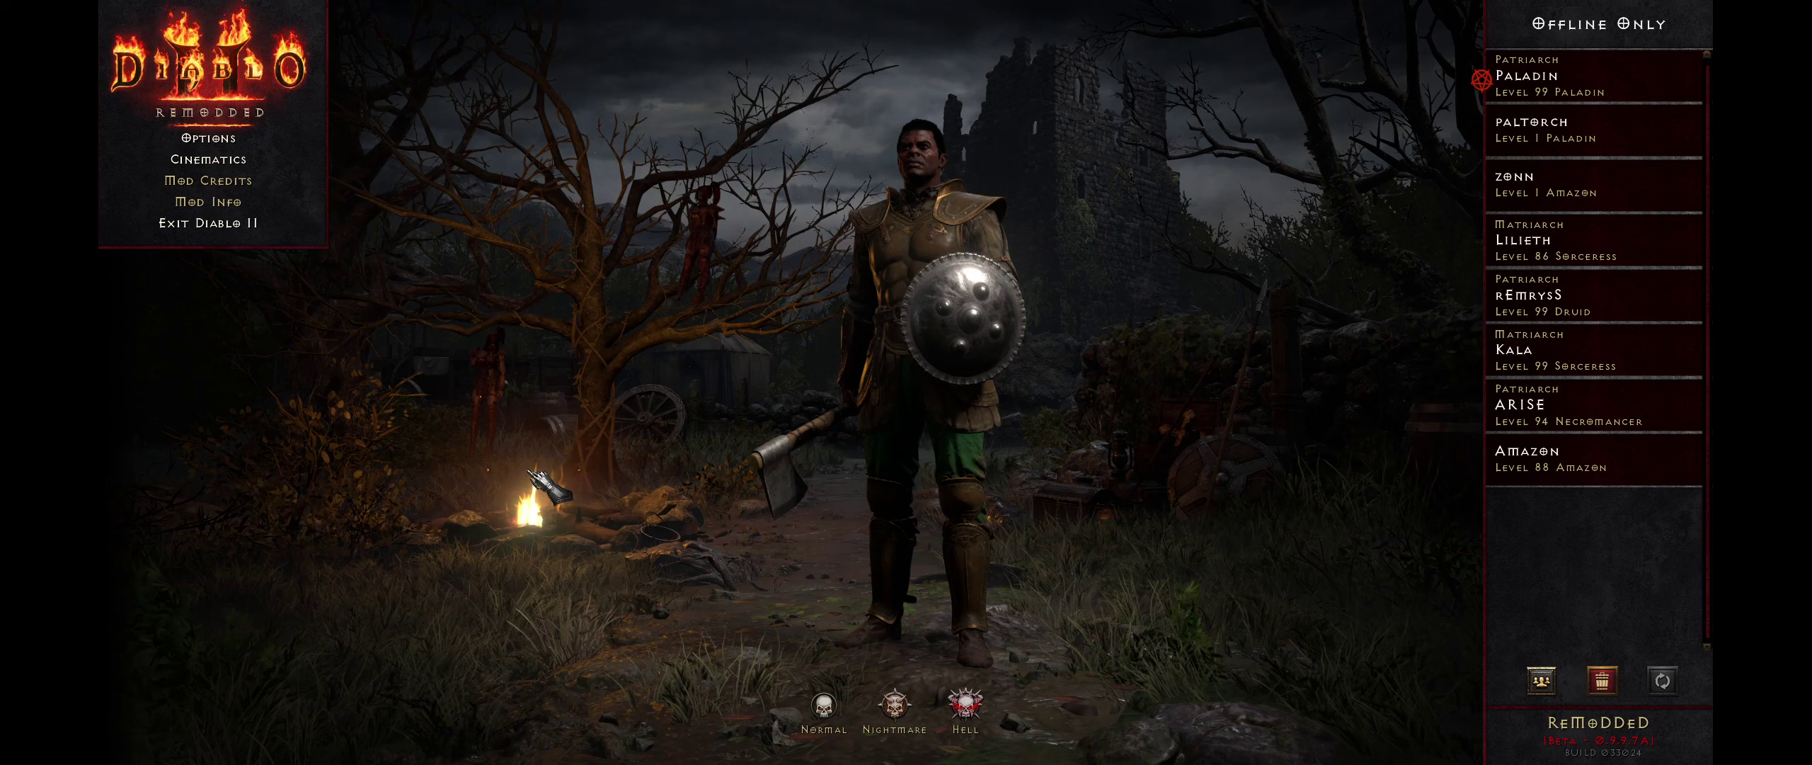
key("alt+Tab")
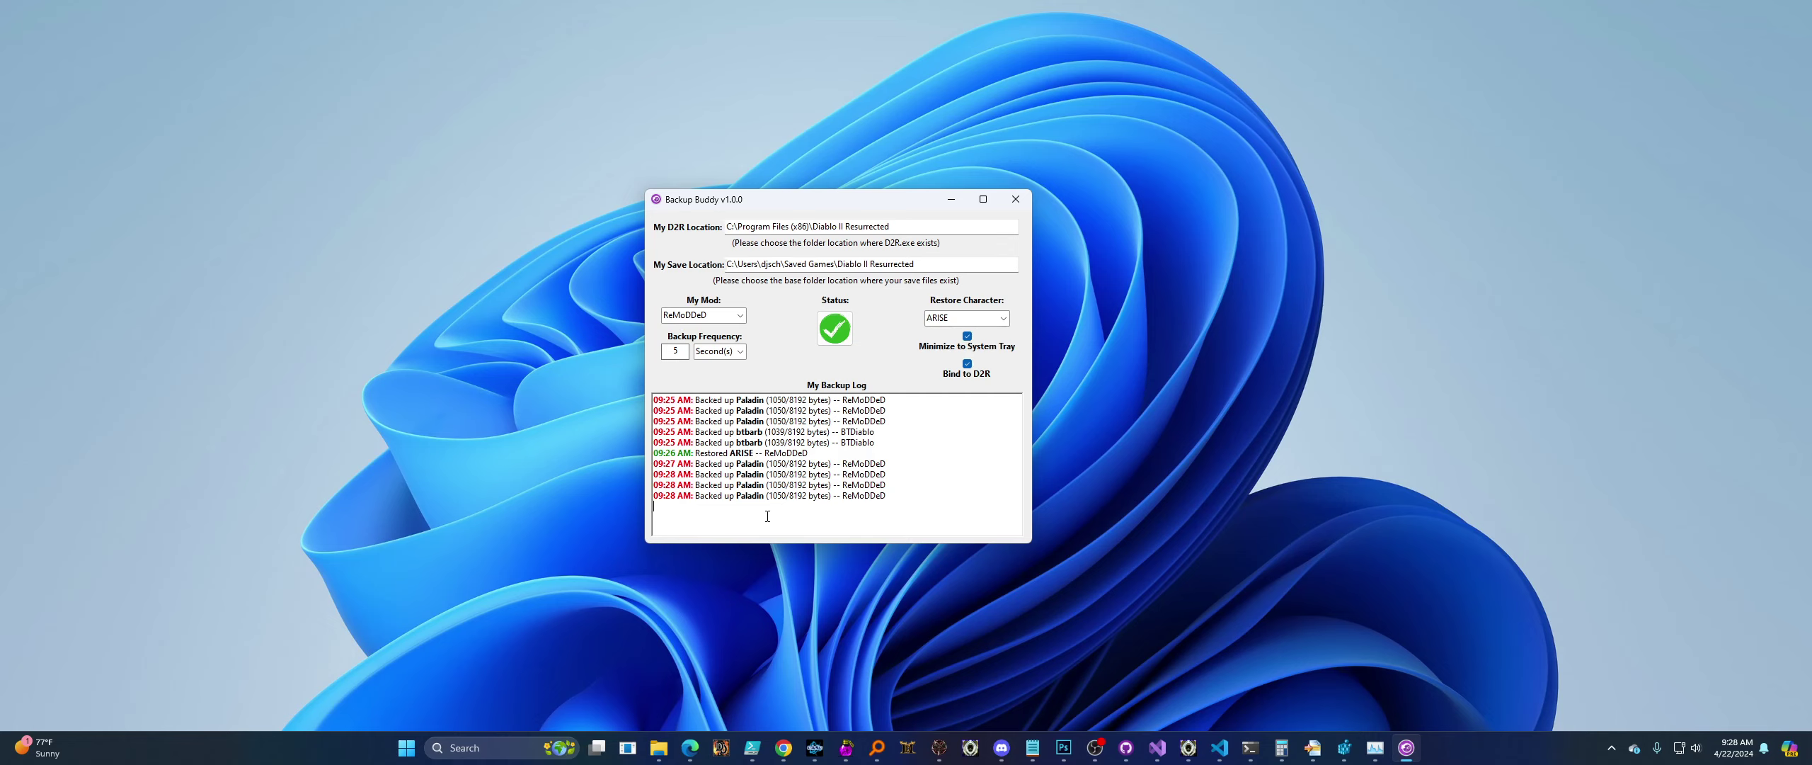
Relaunch D2RBackupBuddy.exe from the net7.0-windows folder, minimize the folder window, and center the Backup Buddy window.
mouse_move(676, 751)
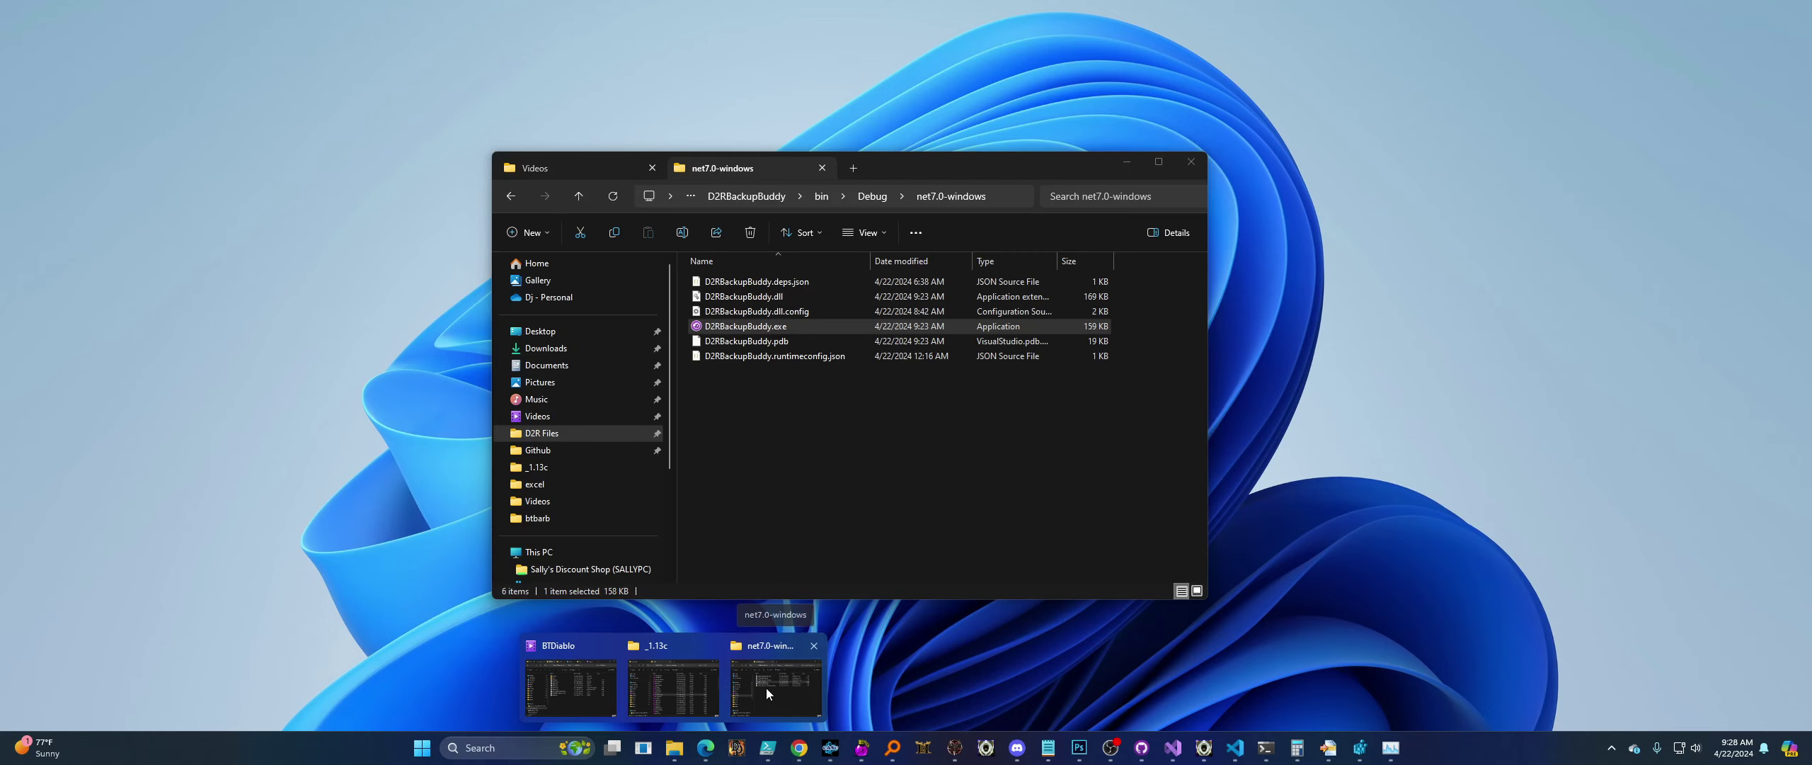
left_click(766, 689)
double_click(804, 325)
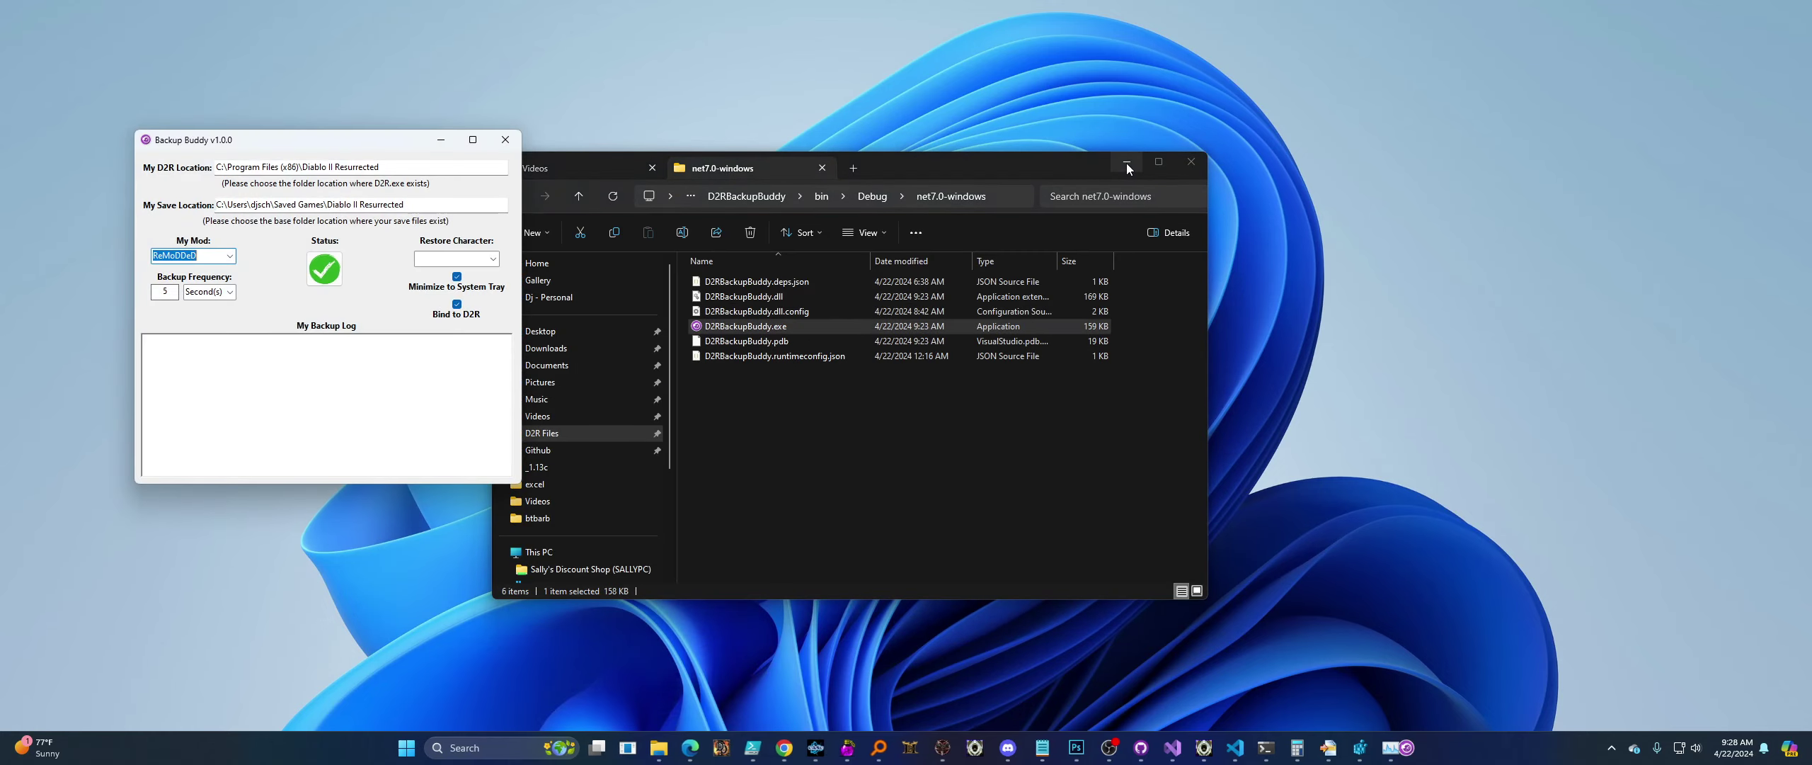
left_click(1127, 163)
left_click_drag(393, 136, 994, 178)
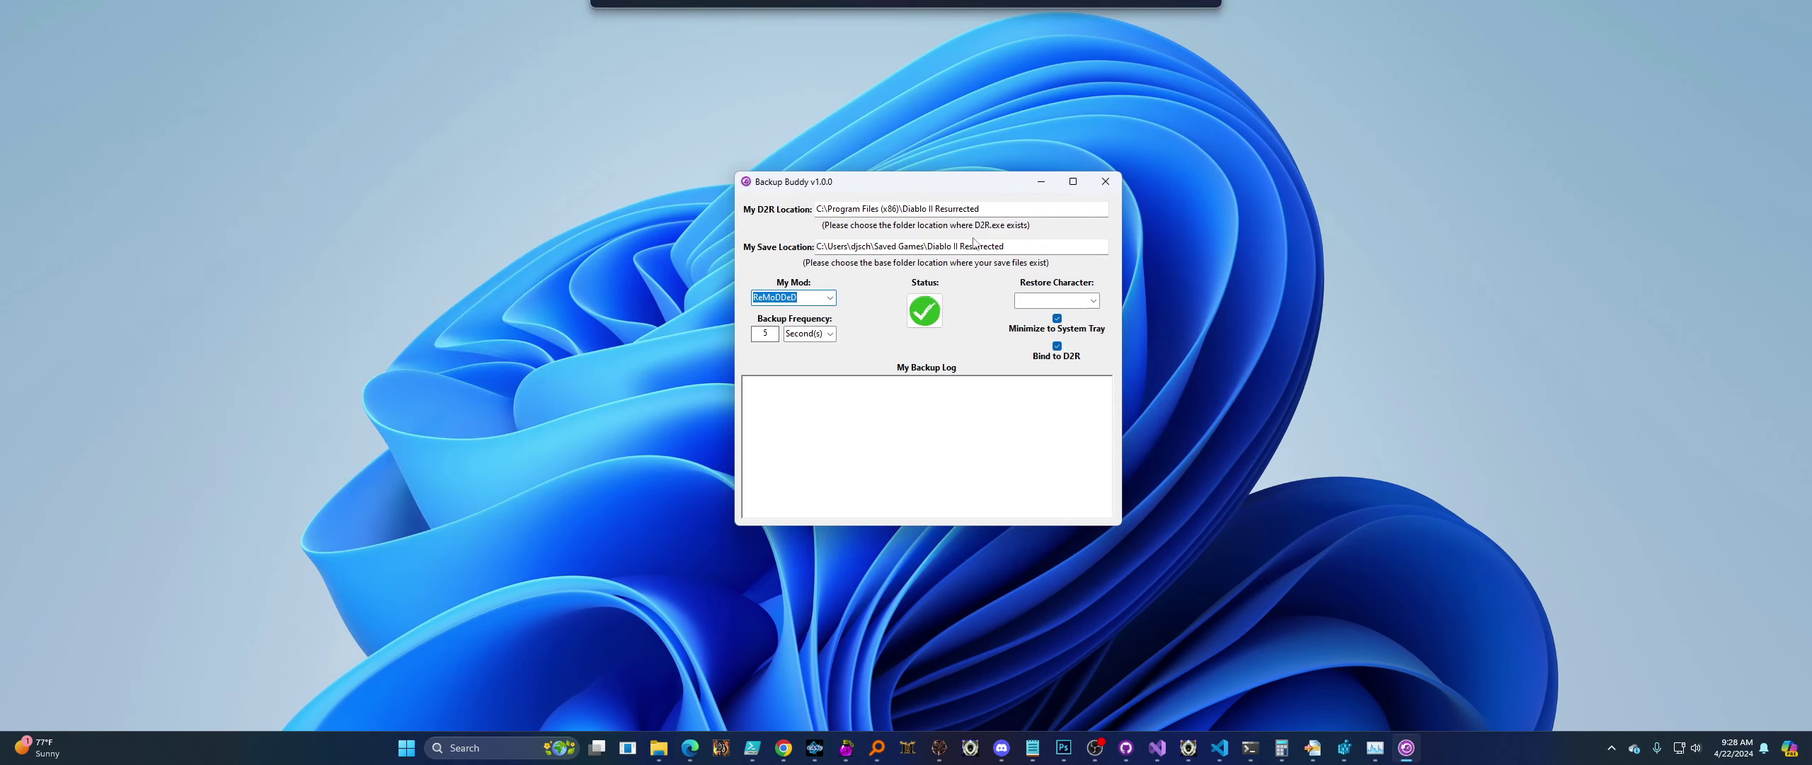
Disable Bind to D2R and set the backup frequency to 90 seconds.
left_click(1057, 346)
double_click(751, 334)
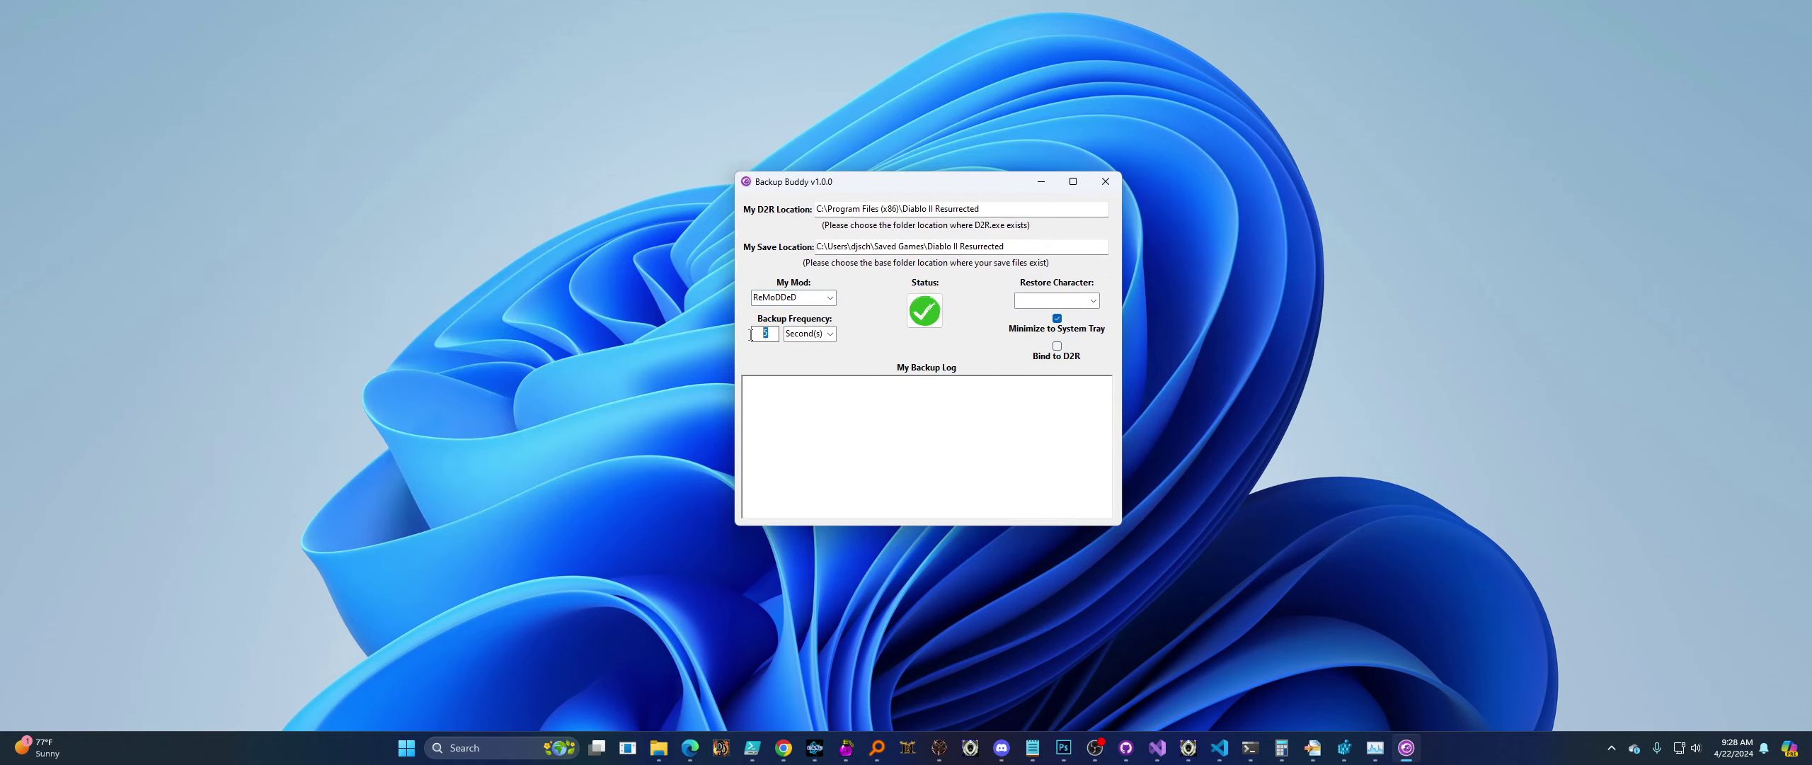
type("90")
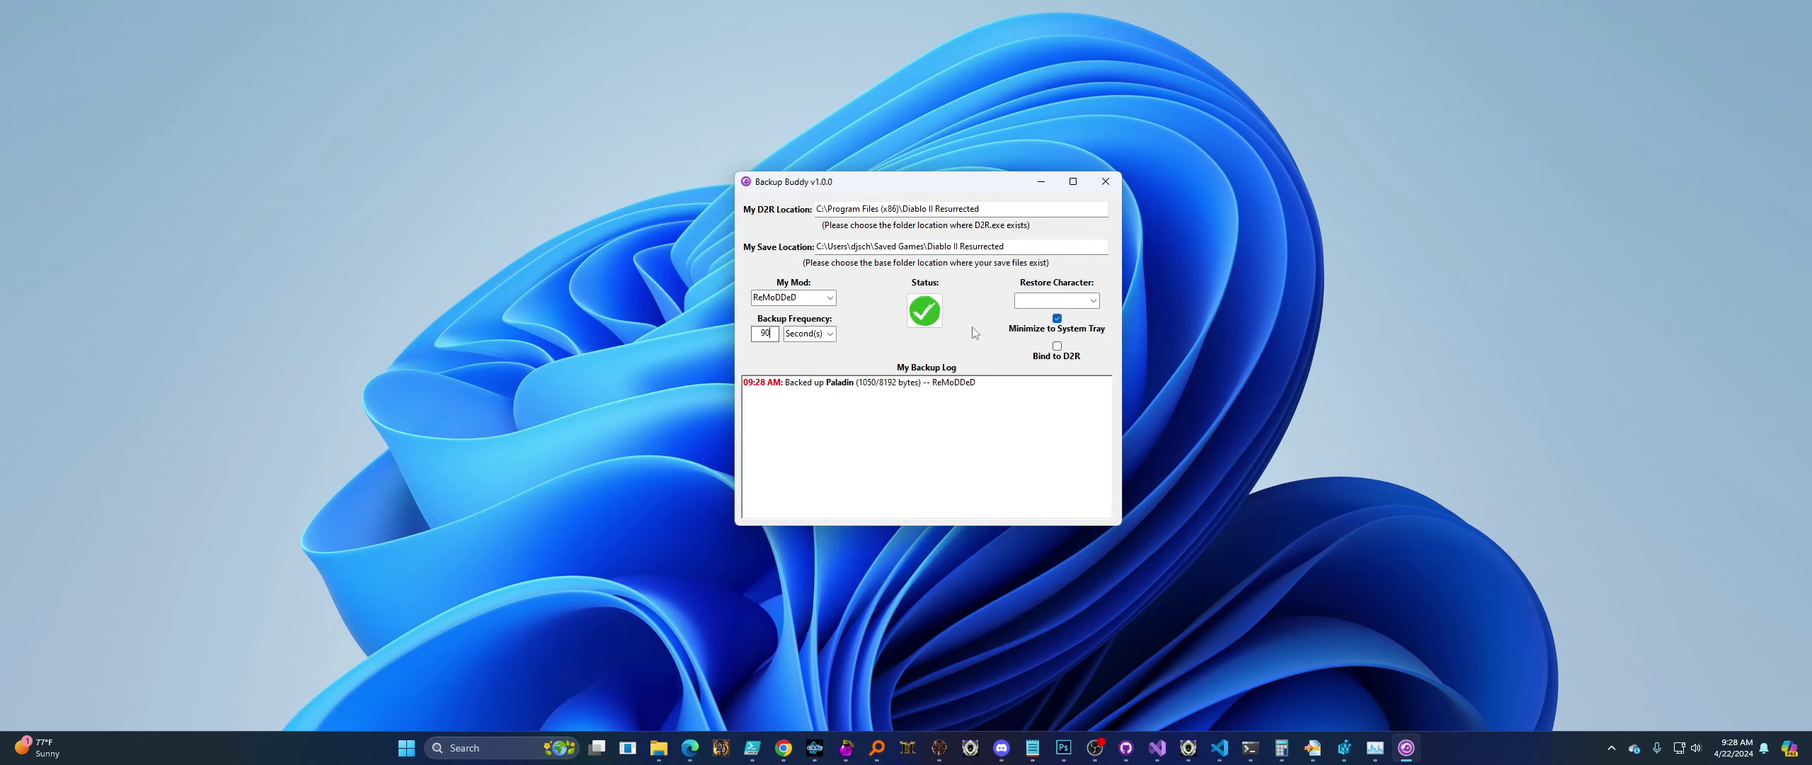